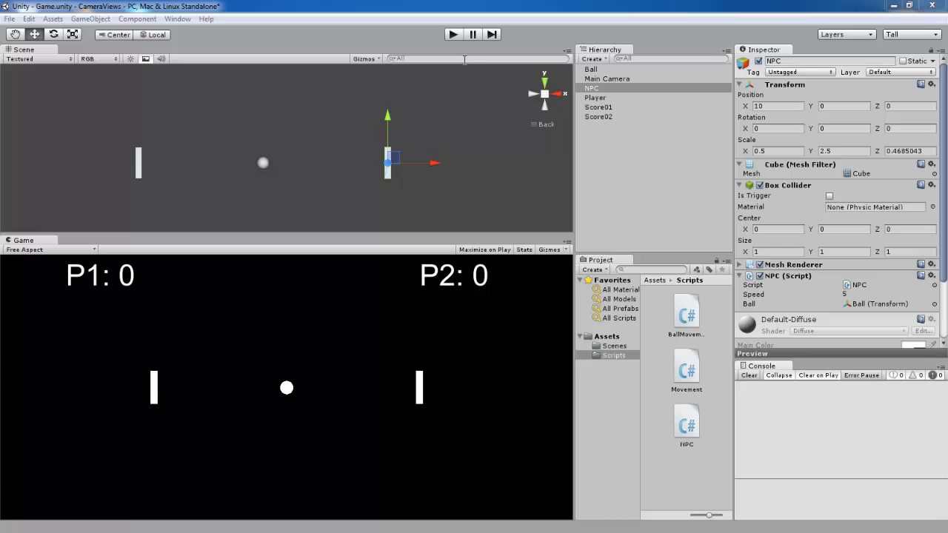
Step: Select the NPC paddle and test-play the game briefly, moving the left paddle up
{"action": "left_click", "coordinate": [622, 87]}
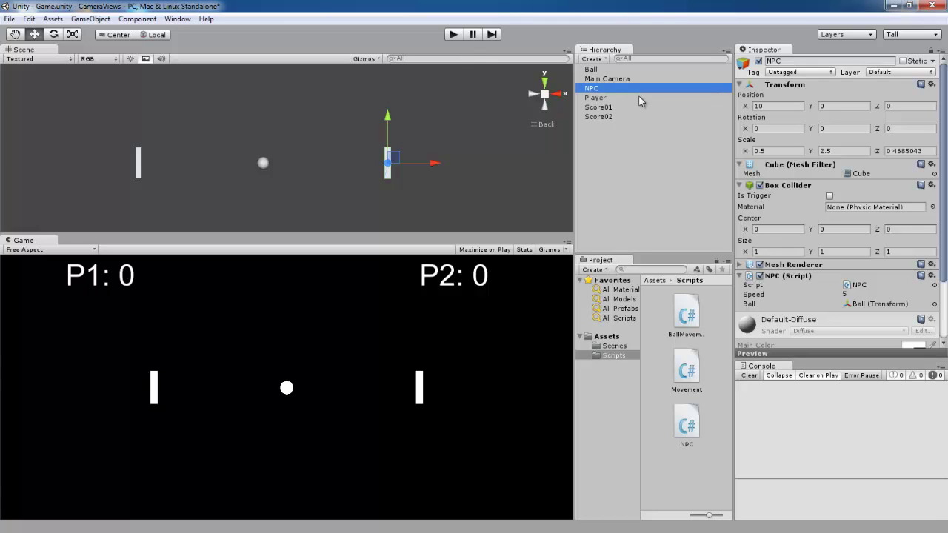
{"action": "left_click", "coordinate": [861, 295]}
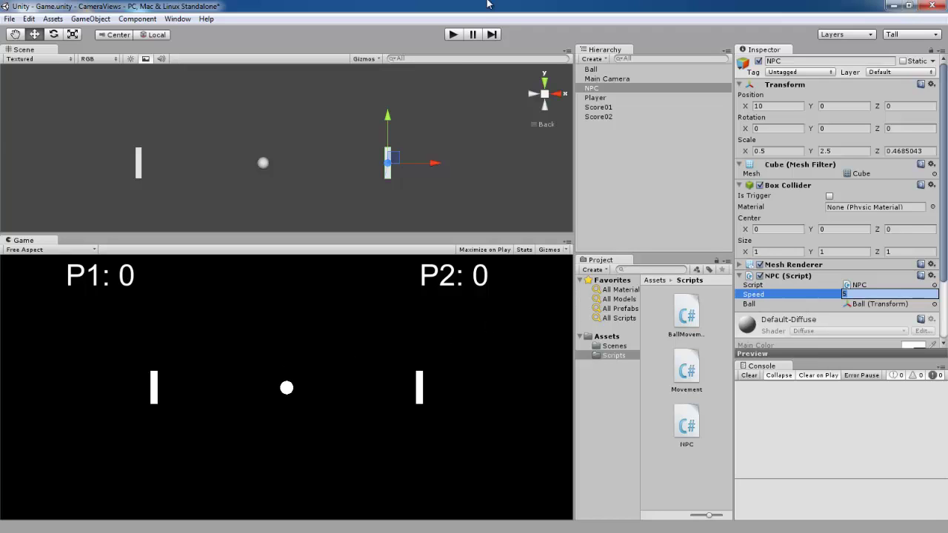
{"action": "left_click", "coordinate": [454, 37]}
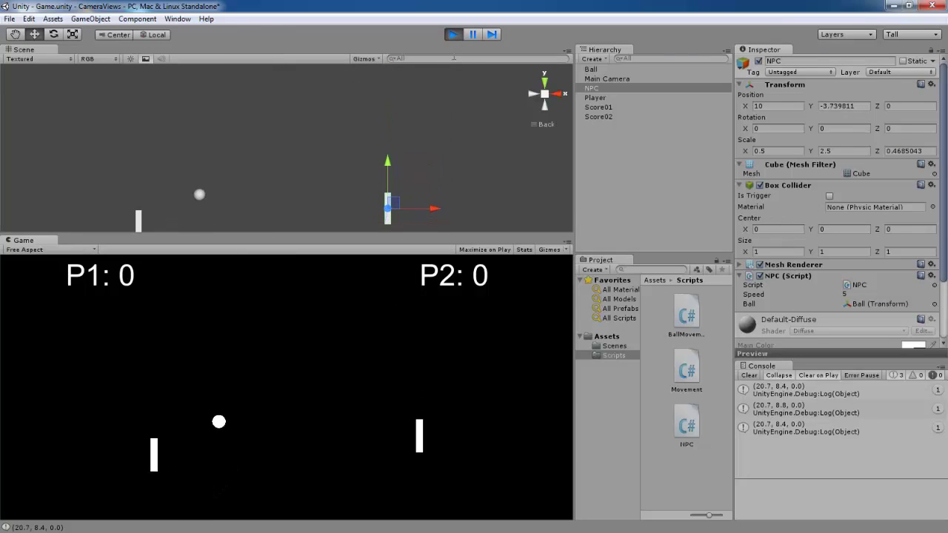
{"action": "key", "text": "Up"}
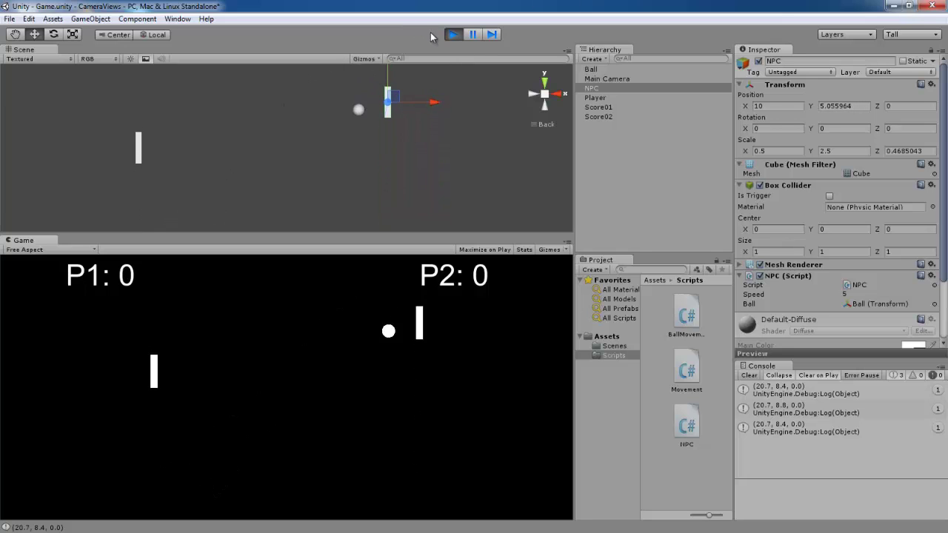
{"action": "left_click", "coordinate": [454, 36]}
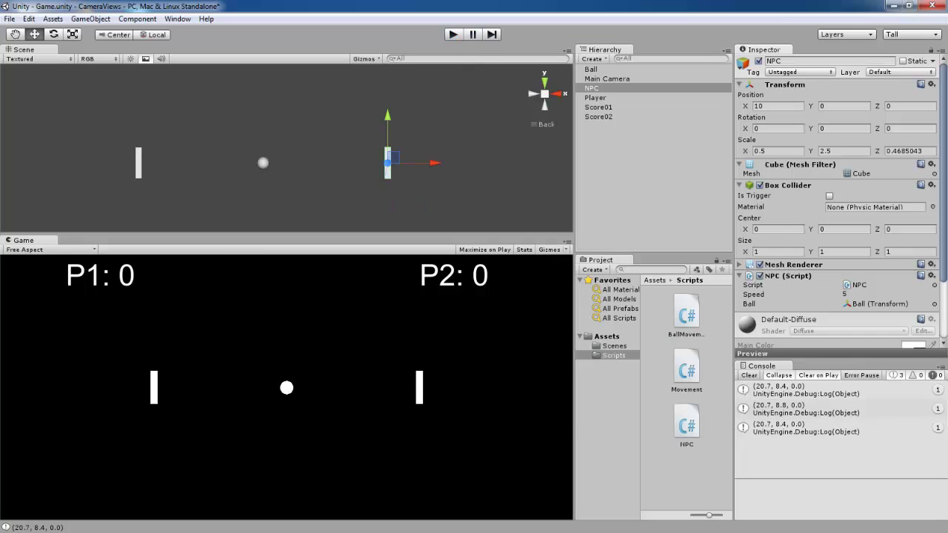
Step: Set the NPC speed to 8, clear the Console, and preview the BallMovement script
{"action": "left_click", "coordinate": [857, 293]}
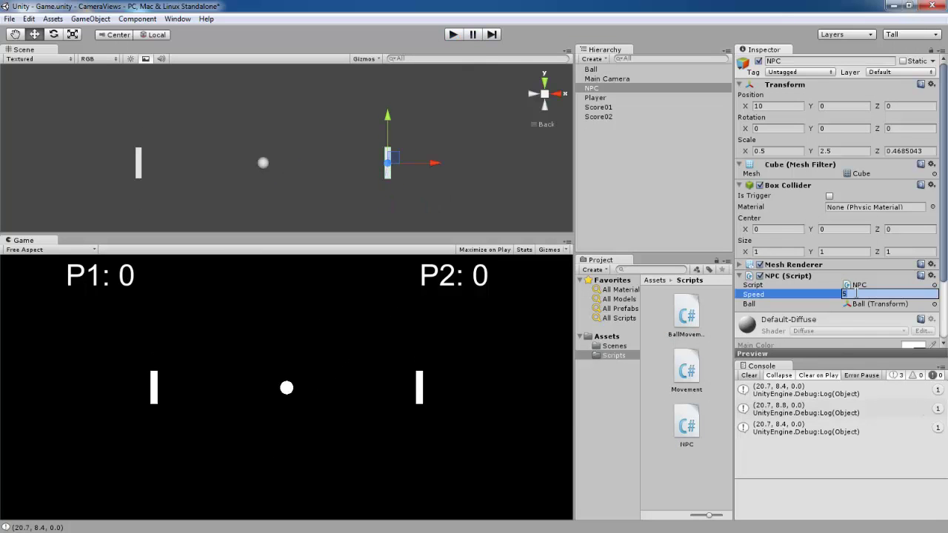
{"action": "type", "text": "8"}
{"action": "key", "text": "Return"}
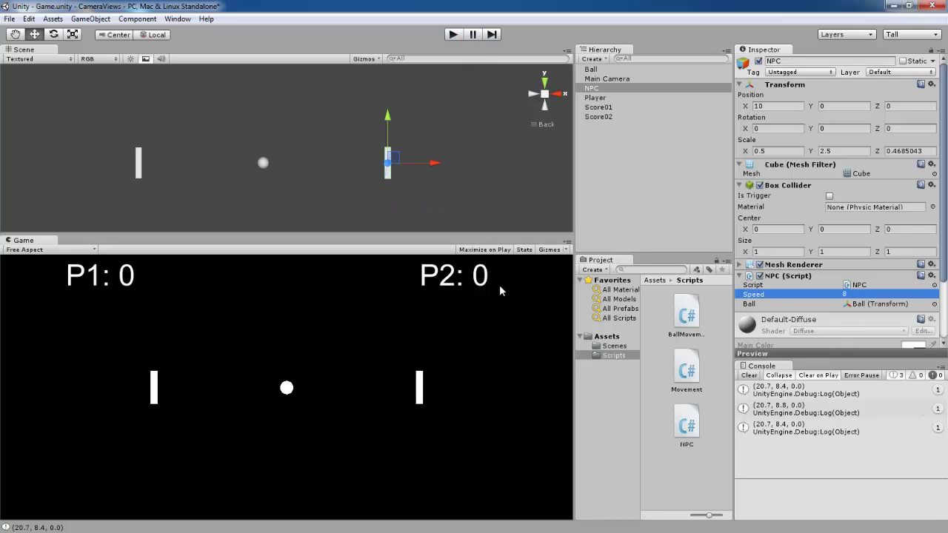
{"action": "left_click", "coordinate": [750, 376]}
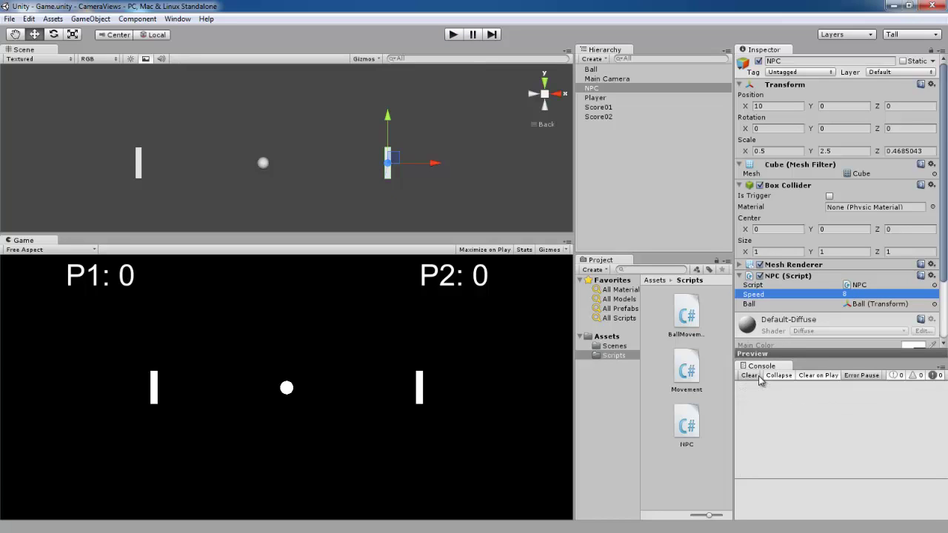
{"action": "left_click", "coordinate": [701, 324]}
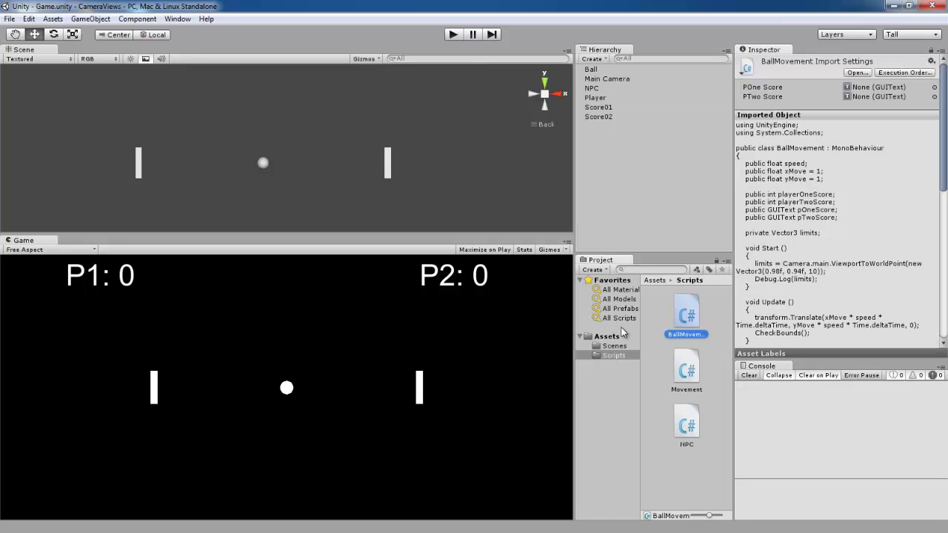
Step: In Movement.cs, add GetComponent<BallMovement>().speed += 0.5f; below line 26 and save
{"action": "double_click", "coordinate": [680, 378]}
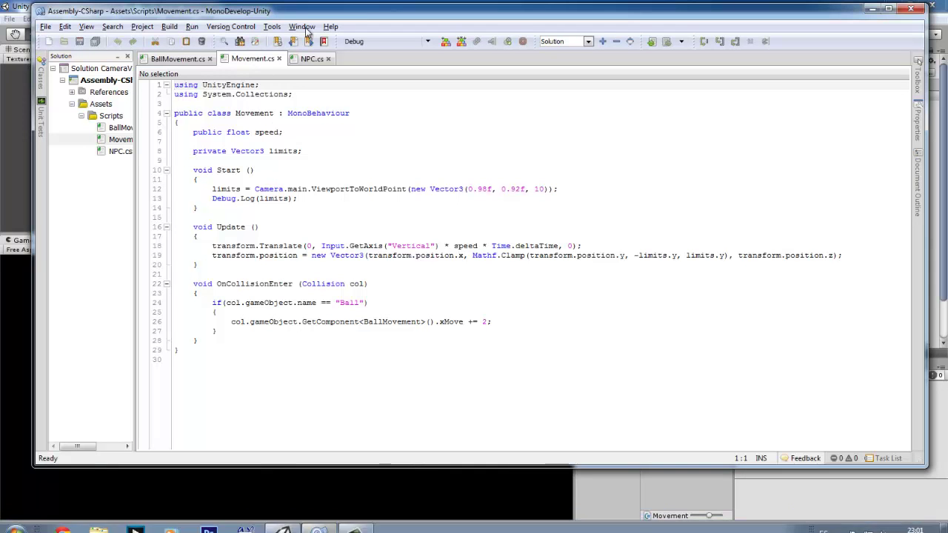
{"action": "double_click", "coordinate": [320, 12]}
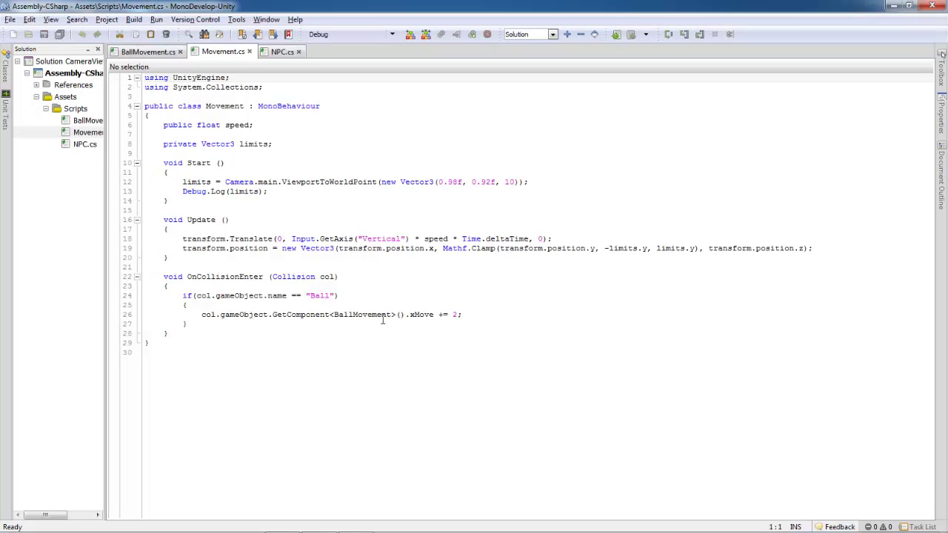
{"action": "left_click", "coordinate": [474, 320]}
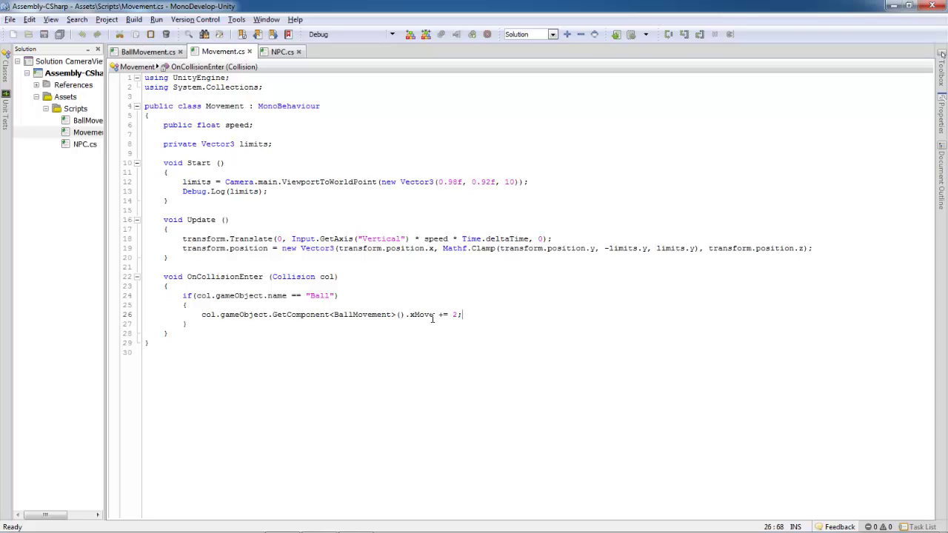
{"action": "left_click_drag", "start_coordinate": [406, 317], "coordinate": [201, 317]}
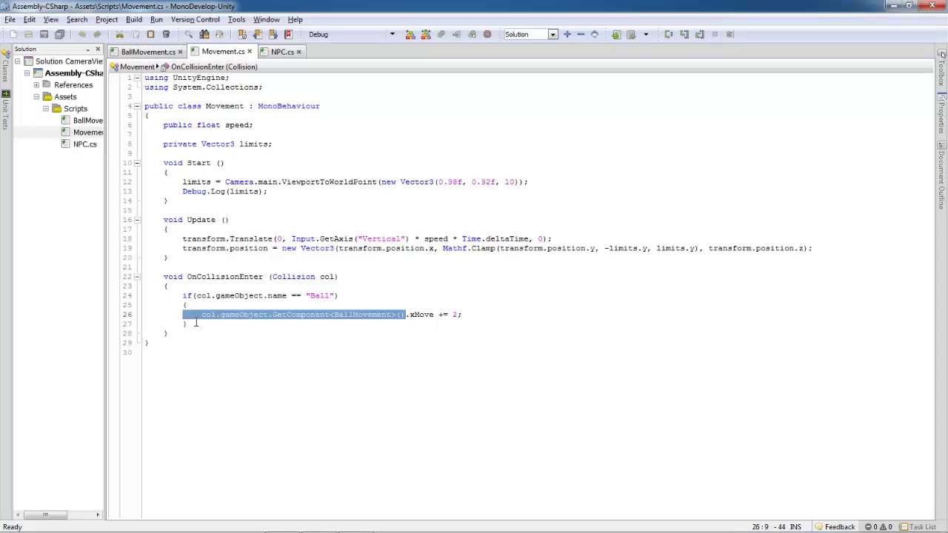
{"action": "key", "text": "ctrl+c"}
{"action": "key", "text": "End"}
{"action": "key", "text": "Return"}
{"action": "key", "text": "ctrl+v"}
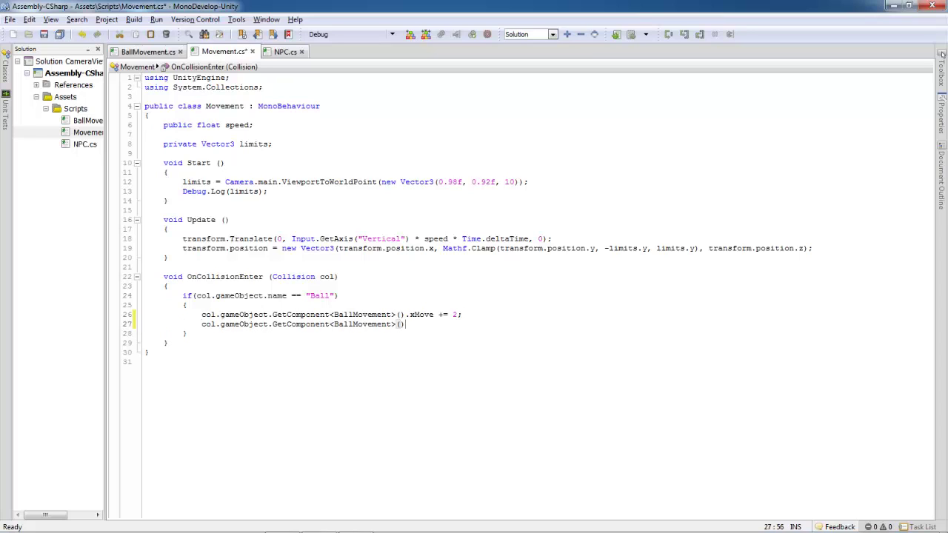
{"action": "type", "text": ".speed "}
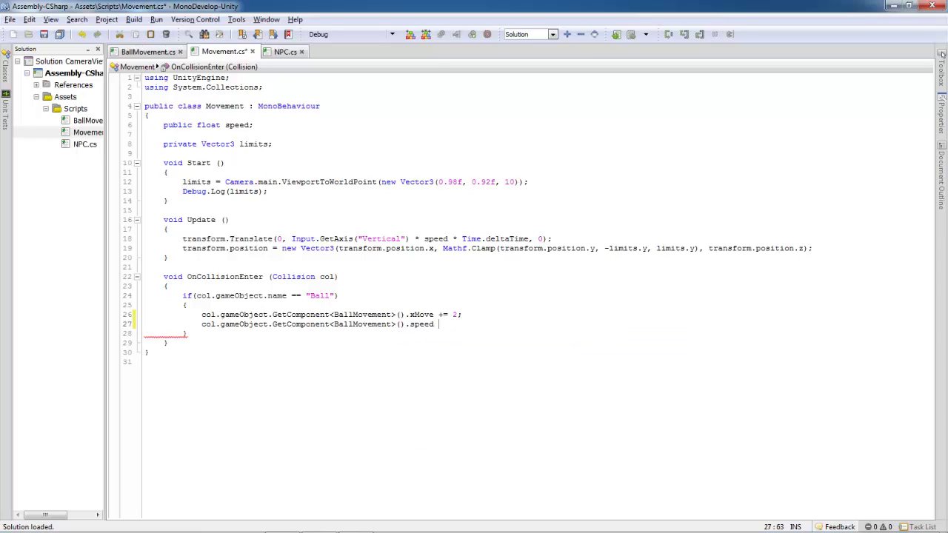
{"action": "type", "text": "+= 0.5f;"}
{"action": "key", "text": "ctrl+s"}
Step: Copy that speed-increase line into NPC.cs as line 36 and save
{"action": "triple_click", "coordinate": [480, 323]}
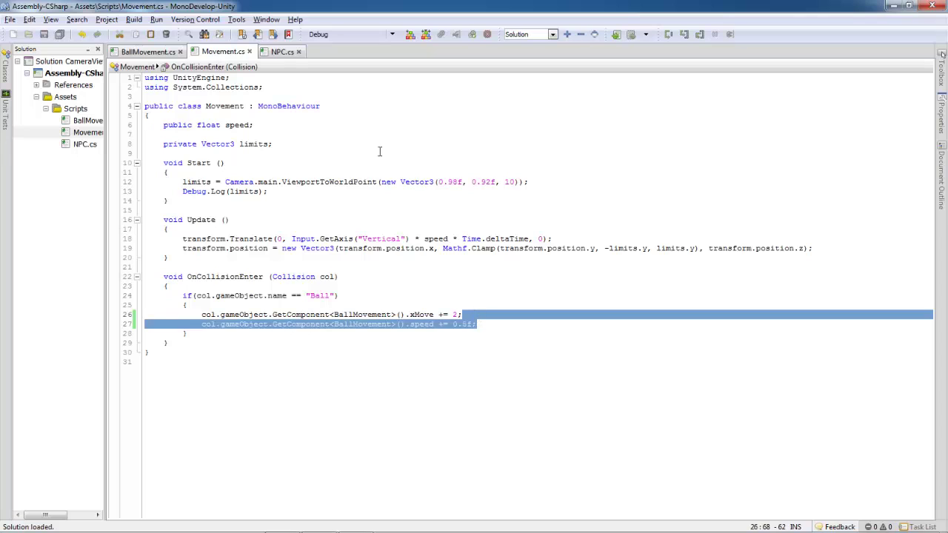
{"action": "left_click", "coordinate": [288, 52]}
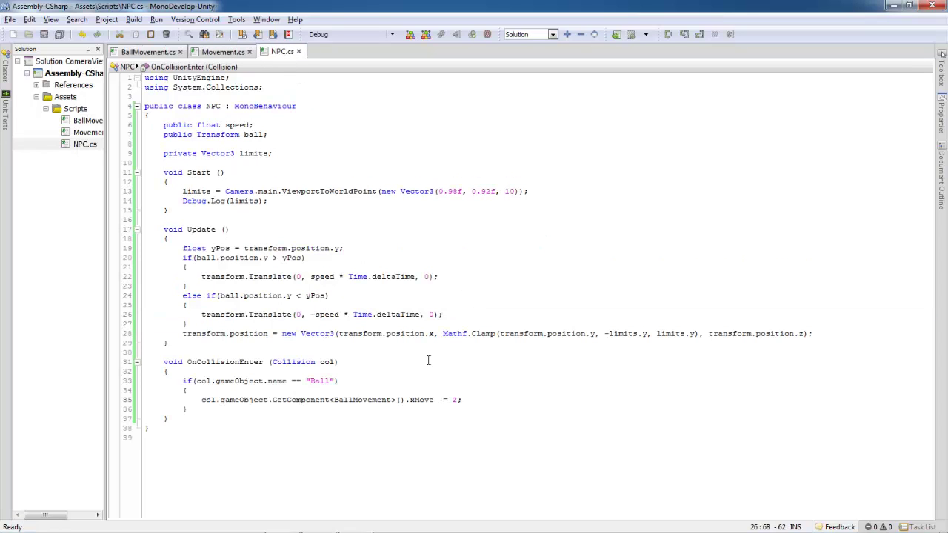
{"action": "key", "text": "Return"}
{"action": "key", "text": "ctrl+v"}
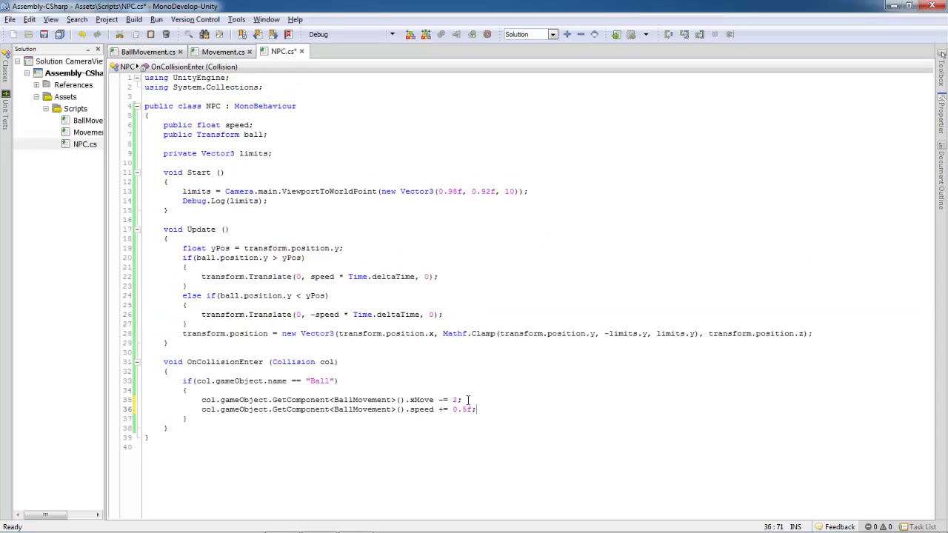
{"action": "key", "text": "ctrl+s"}
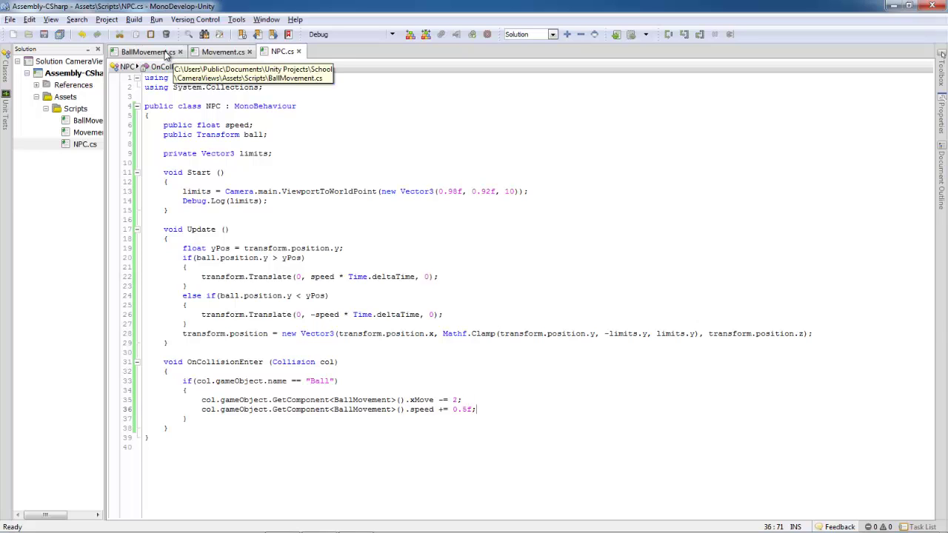
Step: In BallMovement's CheckBounds, add a speed = 8 reset after line 60
{"action": "left_click", "coordinate": [166, 55]}
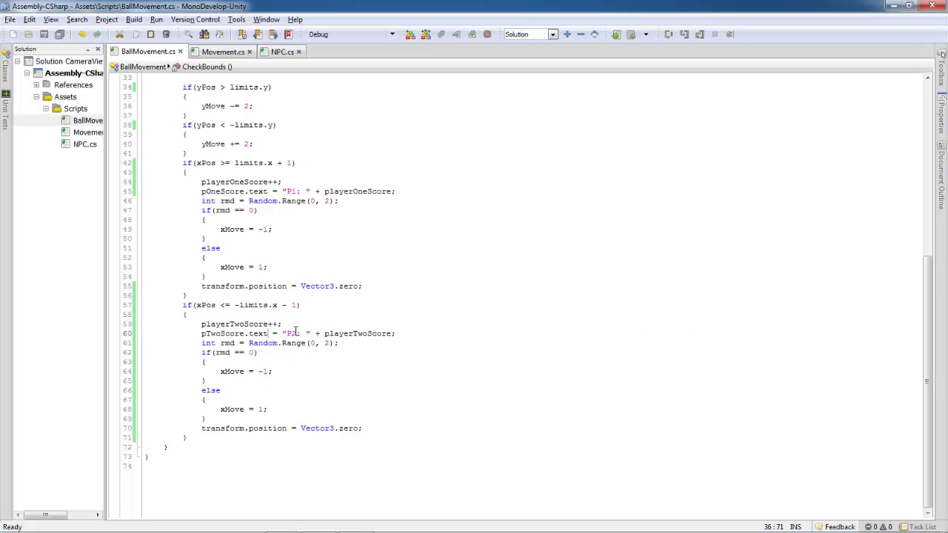
{"action": "scroll", "coordinate": [296, 333], "scroll_direction": "up", "scroll_amount": 2}
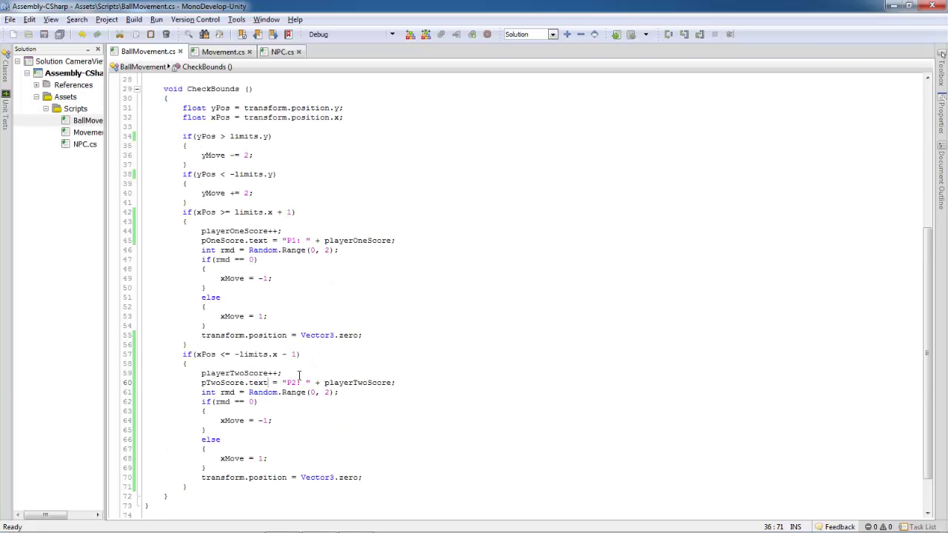
{"action": "left_click", "coordinate": [406, 381]}
{"action": "key", "text": "Return"}
{"action": "type", "text": "s"}
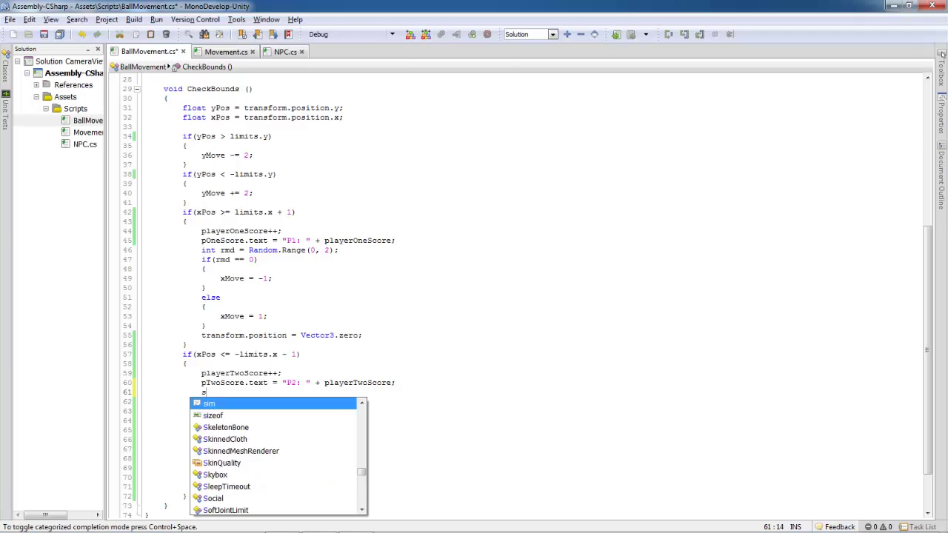
{"action": "type", "text": "peed"}
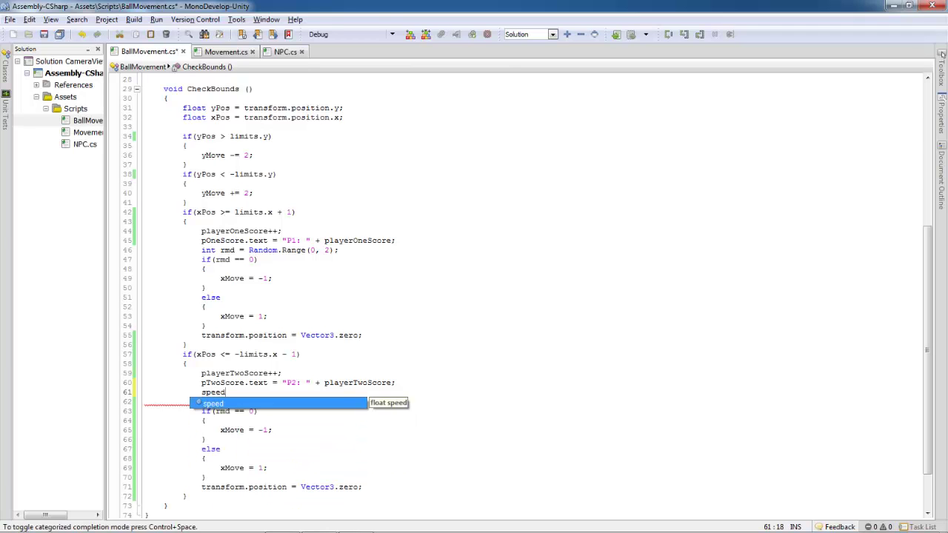
{"action": "key", "text": "Escape"}
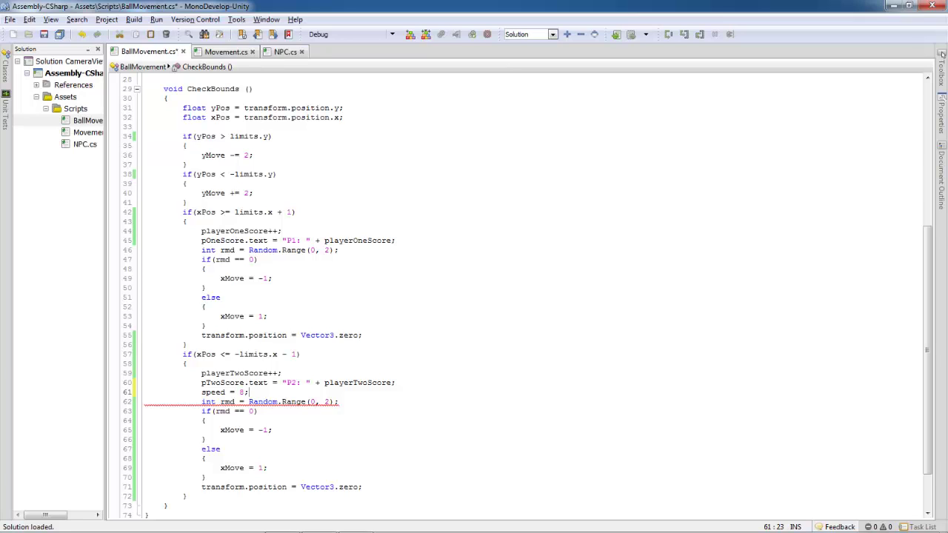
Step: Copy the speed = 8 line below the pOneScore update and save BallMovement.cs
{"action": "key", "text": "shift+Up"}
{"action": "key", "text": "shift+End"}
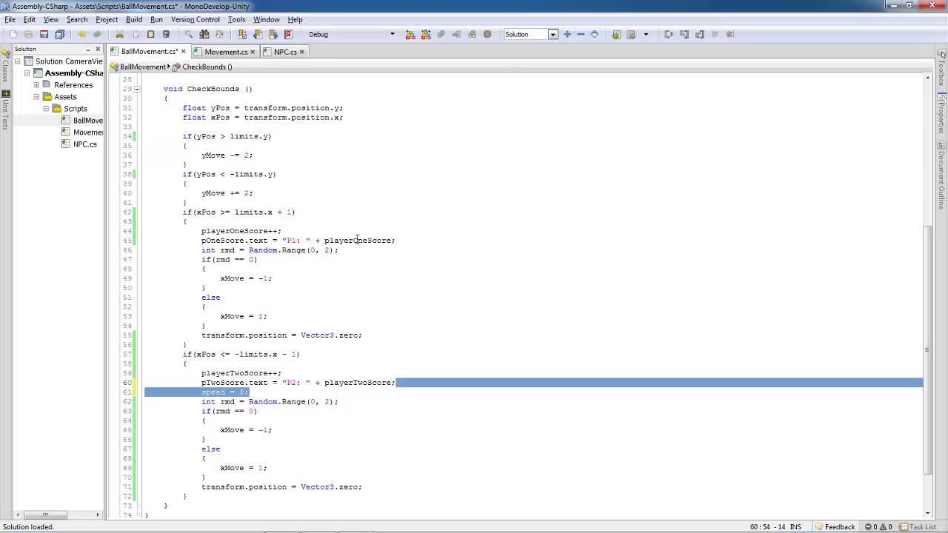
{"action": "key", "text": "ctrl+c"}
{"action": "left_click", "coordinate": [395, 242]}
{"action": "key", "text": "ctrl+v"}
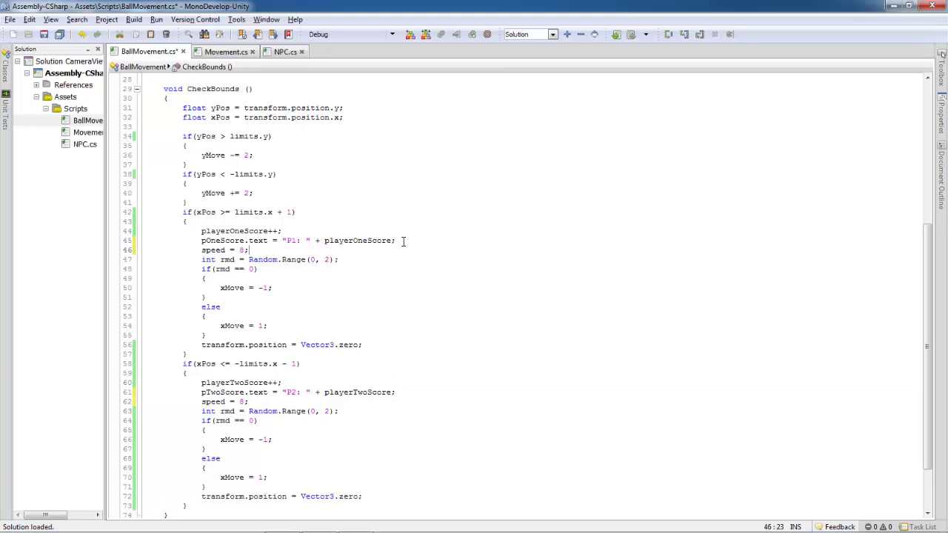
{"action": "key", "text": "ctrl+s"}
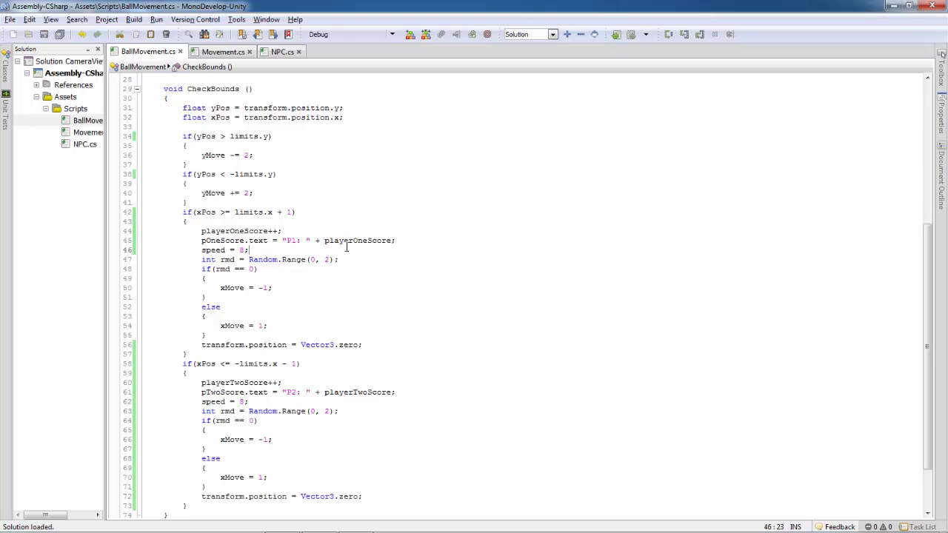
Step: Return to Unity, start the Pong game, and steer the left paddle with the arrow keys
{"action": "left_click", "coordinate": [896, 8]}
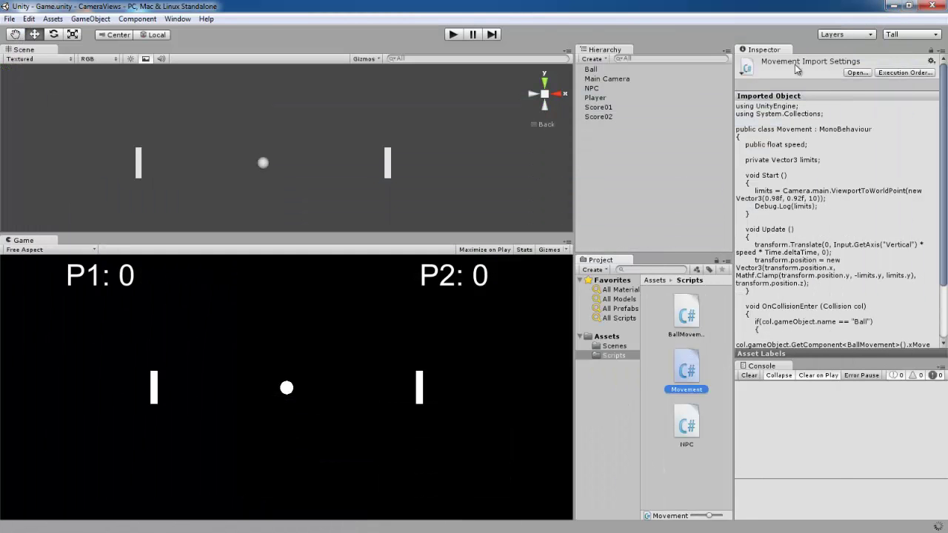
{"action": "left_click", "coordinate": [455, 40]}
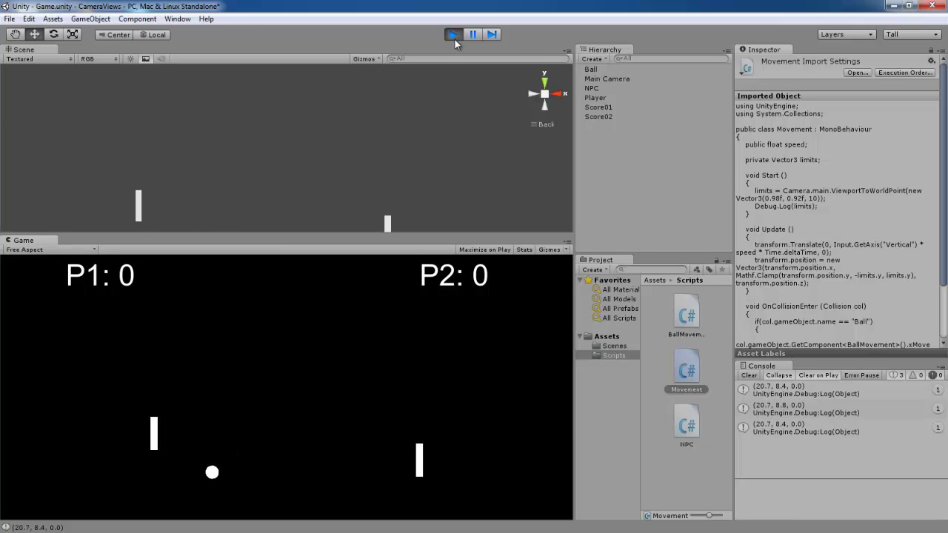
{"action": "key", "text": "Down"}
{"action": "key", "text": "Up"}
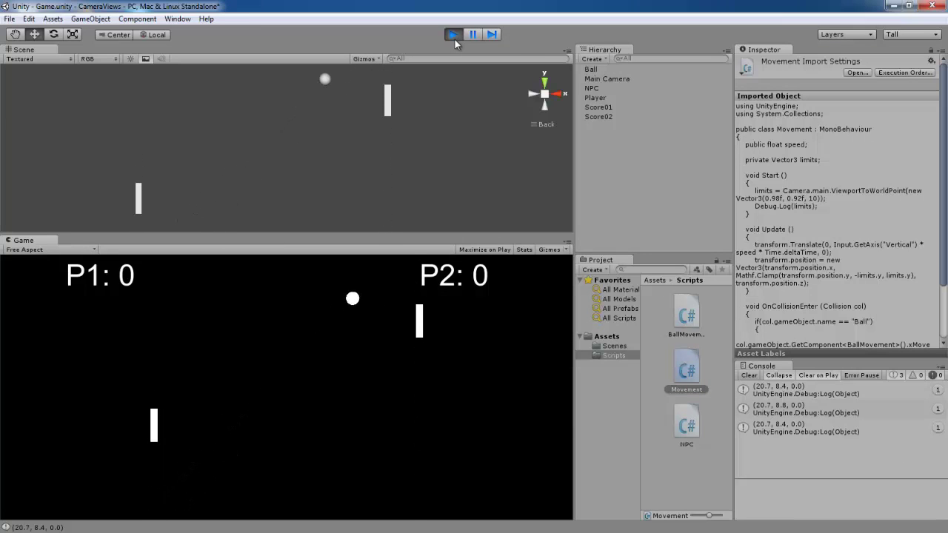
{"action": "key", "text": "Down"}
{"action": "key", "text": "Down"}
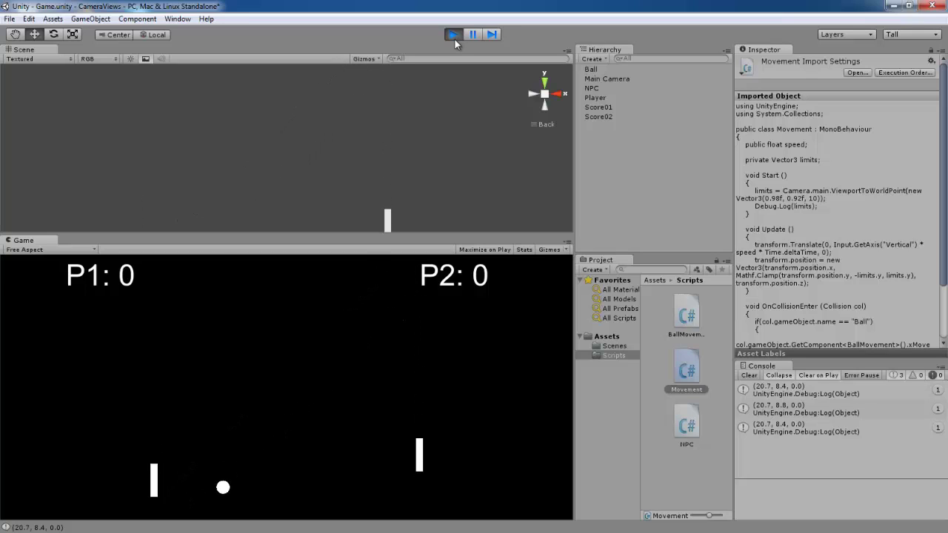
{"action": "key", "text": "Up"}
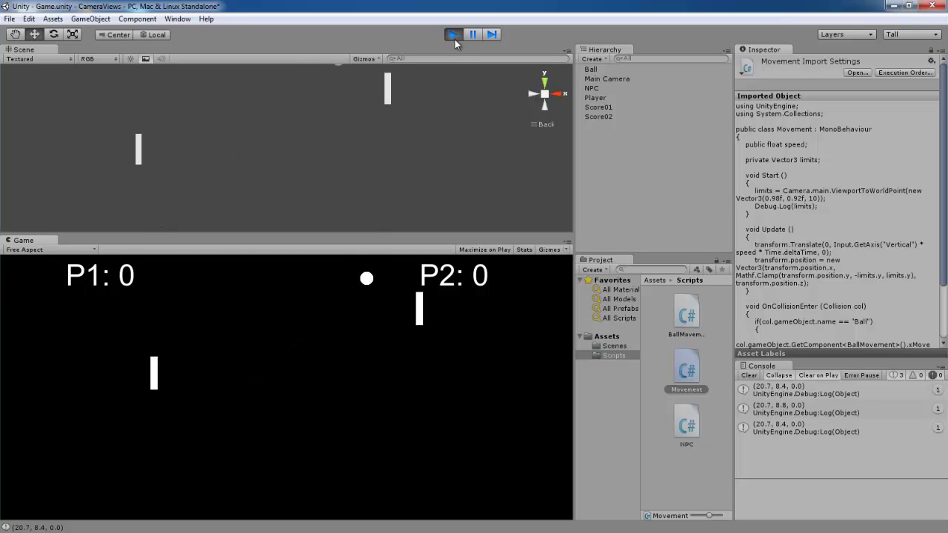
{"action": "key", "text": "Down"}
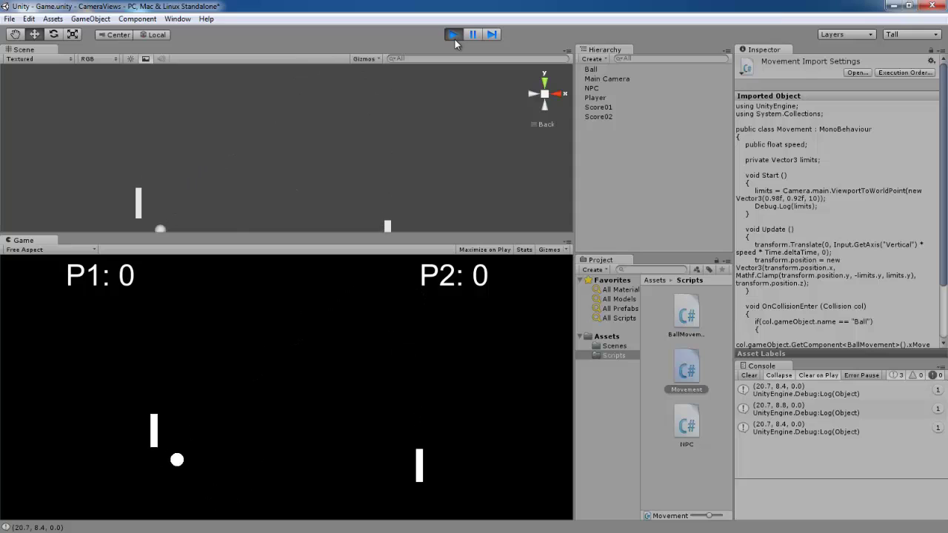
{"action": "key", "text": "Up"}
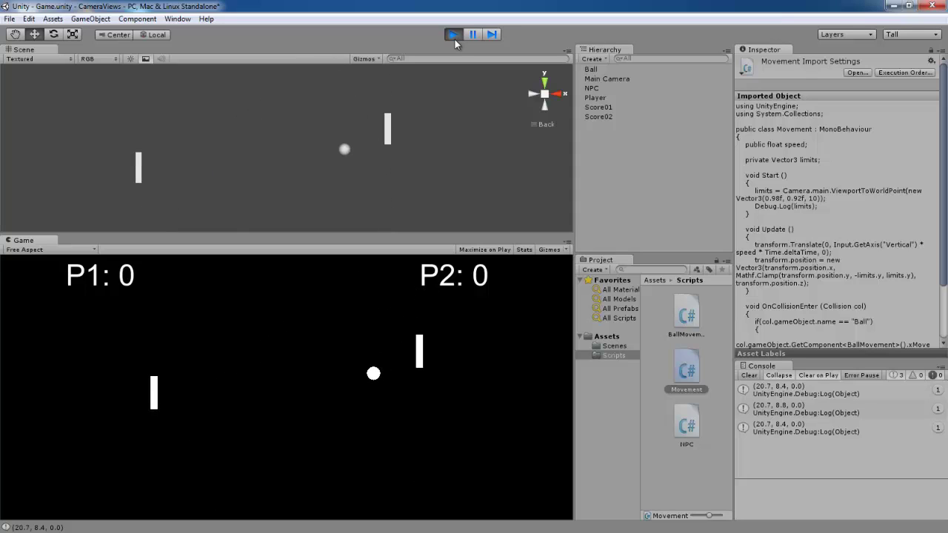
Step: Keep returning the ball with the left paddle until the score reaches P1: 2, P2: 0
{"action": "key", "text": "Down"}
{"action": "key", "text": "Up"}
{"action": "key", "text": "Up"}
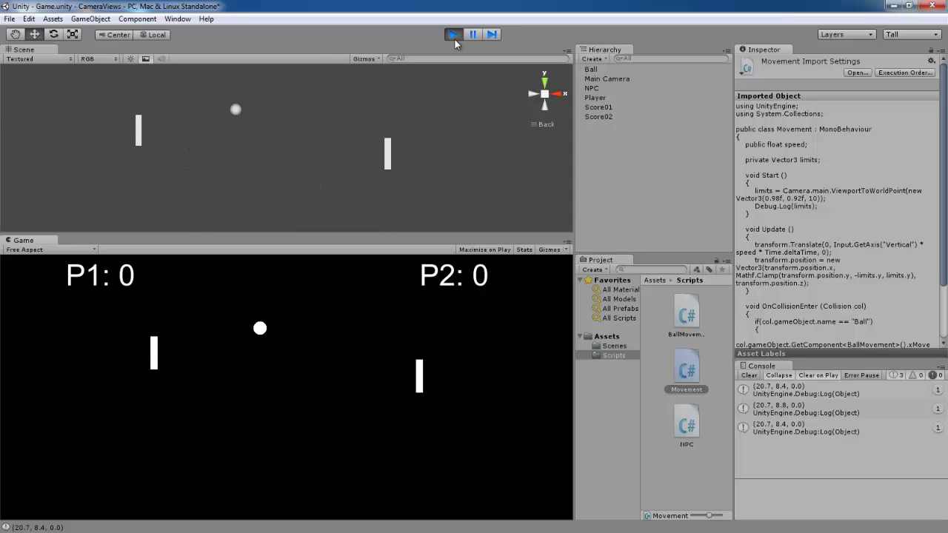
{"action": "key", "text": "Down"}
{"action": "key", "text": "Up"}
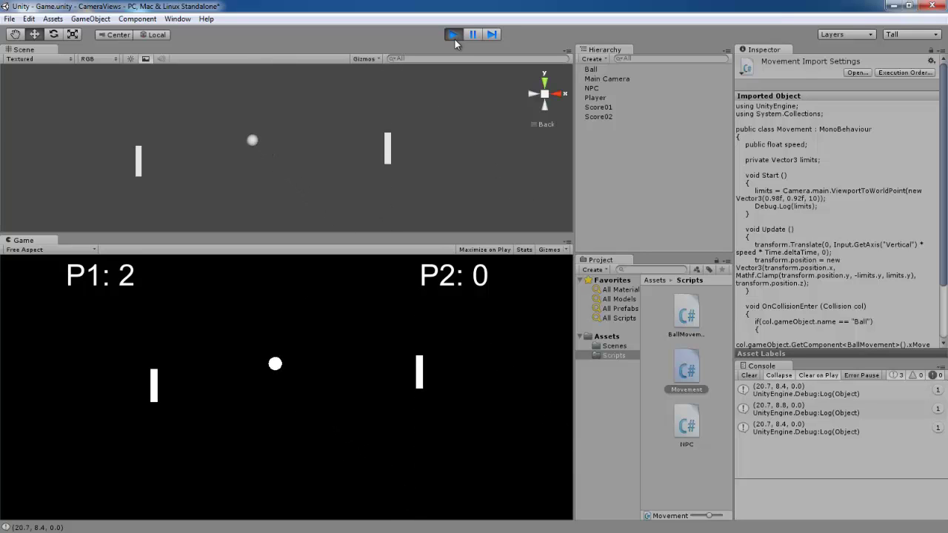
{"action": "key", "text": "Up"}
{"action": "key", "text": "Down"}
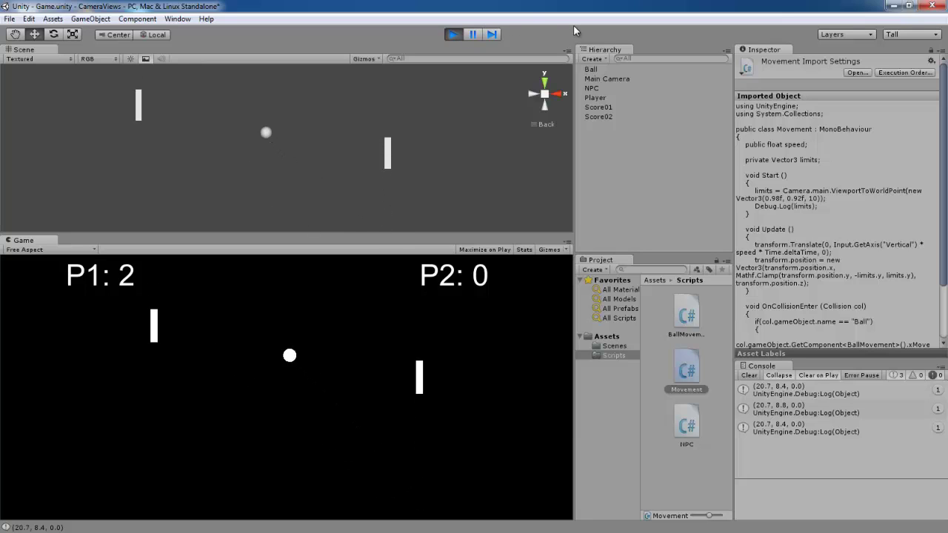
{"action": "key", "text": "Up"}
{"action": "key", "text": "Down"}
{"action": "key", "text": "Down"}
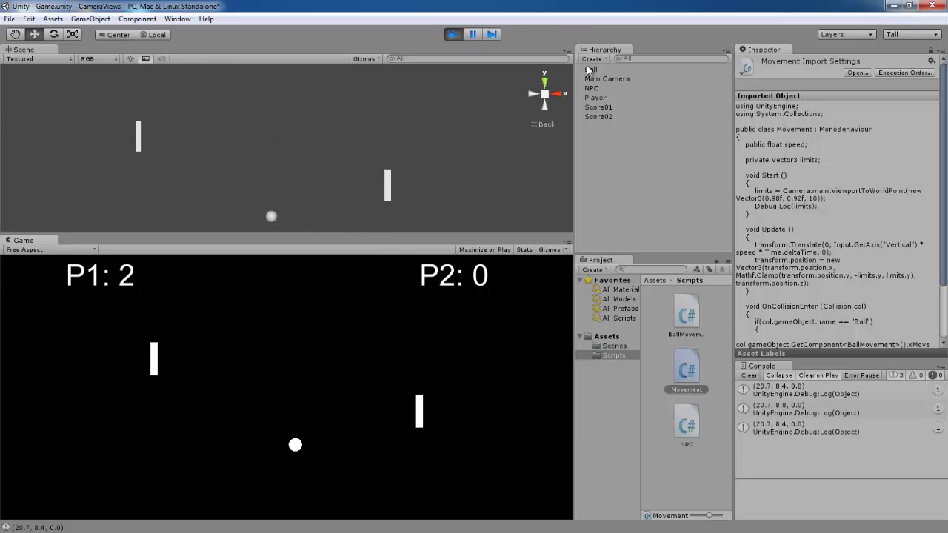
Step: Pause to inspect the Ball's movement values, then stop play and switch back to MonoDevelop
{"action": "left_click", "coordinate": [472, 34]}
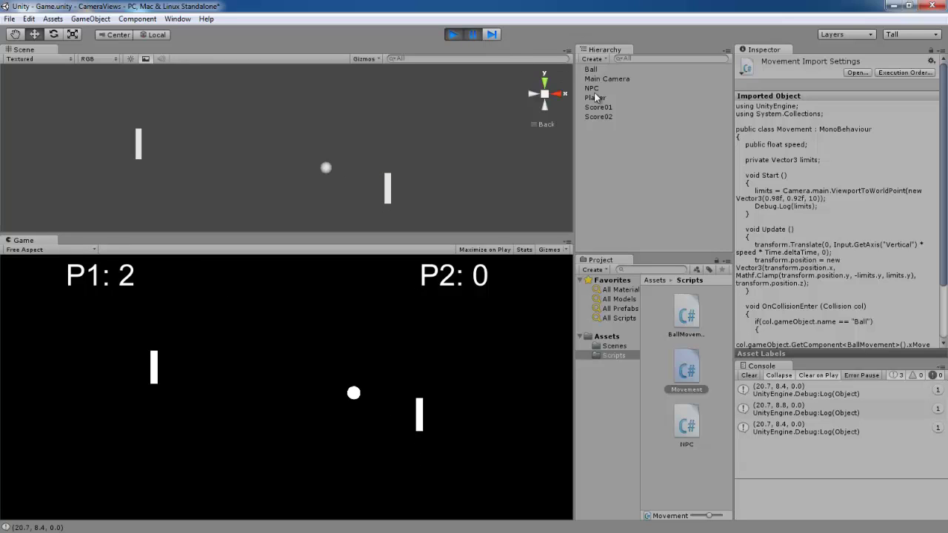
{"action": "left_click", "coordinate": [616, 87]}
{"action": "left_click", "coordinate": [615, 68]}
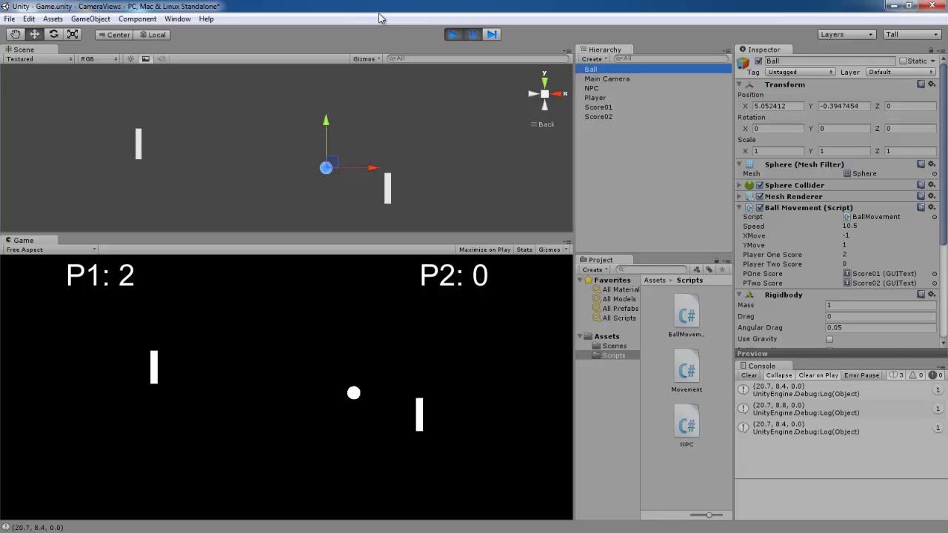
{"action": "left_click", "coordinate": [474, 35]}
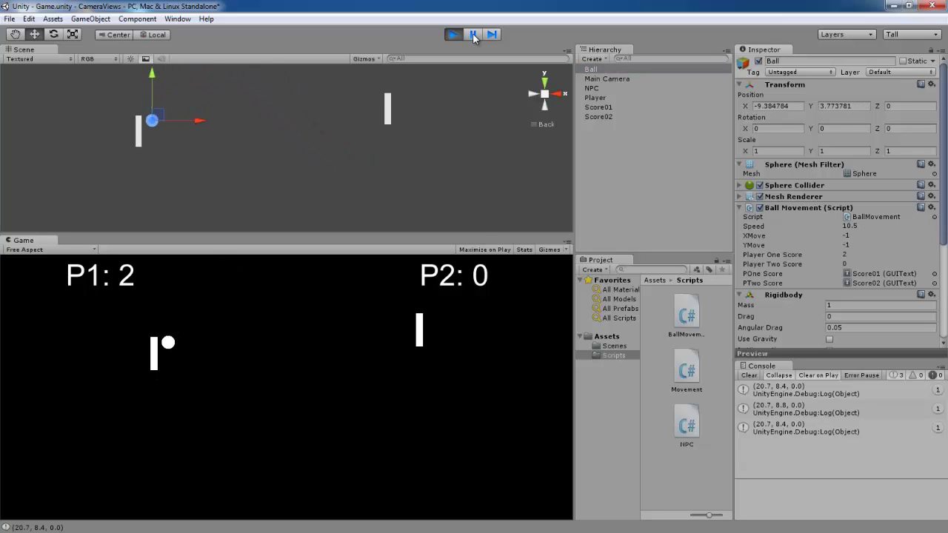
{"action": "left_click", "coordinate": [451, 34]}
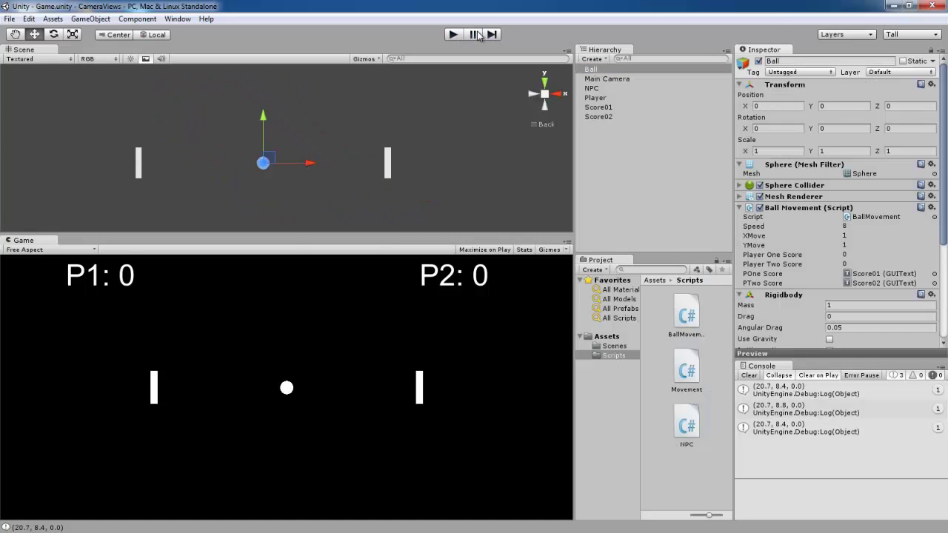
{"action": "key", "text": "alt+Tab"}
{"action": "key", "text": "alt+Tab"}
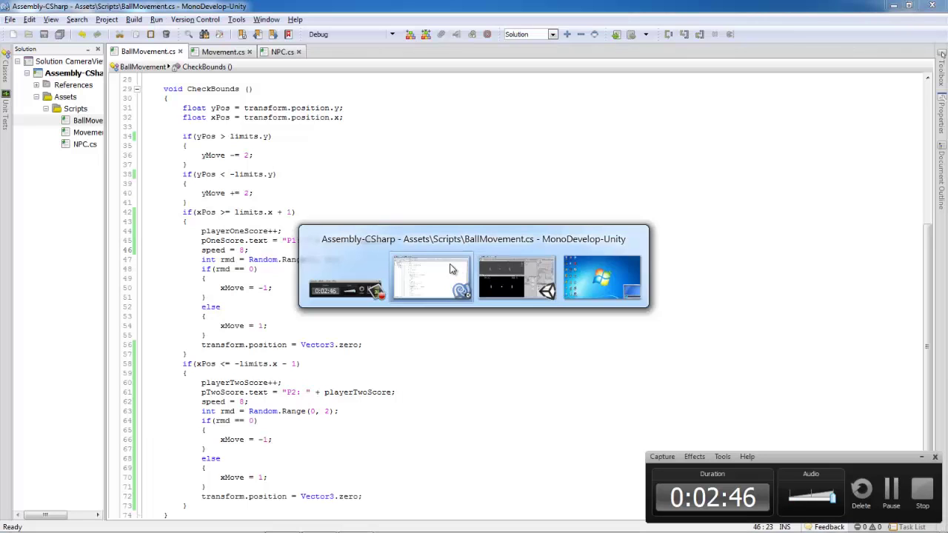
Step: Change the Movement.cs speed increment on line 27 from 0.5f to 1
{"action": "left_click", "coordinate": [451, 268]}
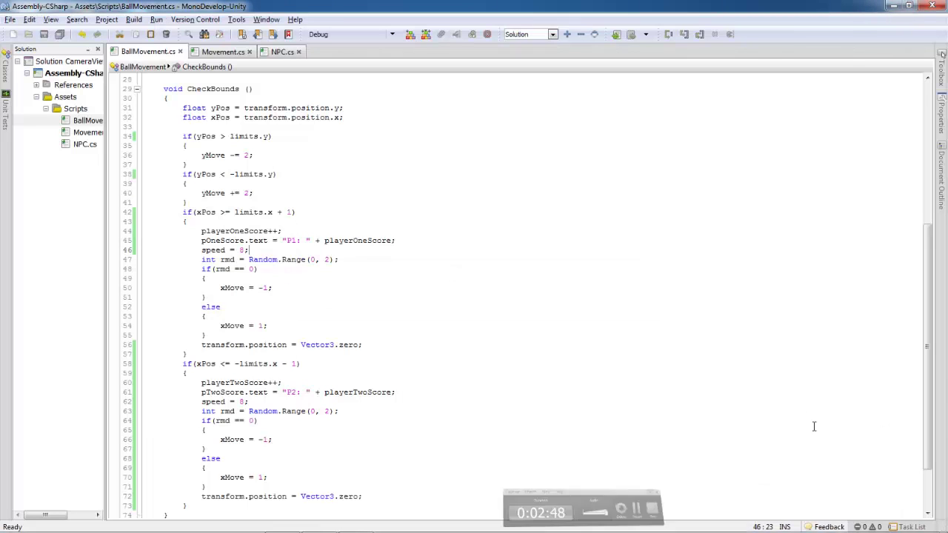
{"action": "left_click", "coordinate": [342, 303]}
{"action": "scroll", "coordinate": [293, 300], "scroll_direction": "down", "scroll_amount": 2}
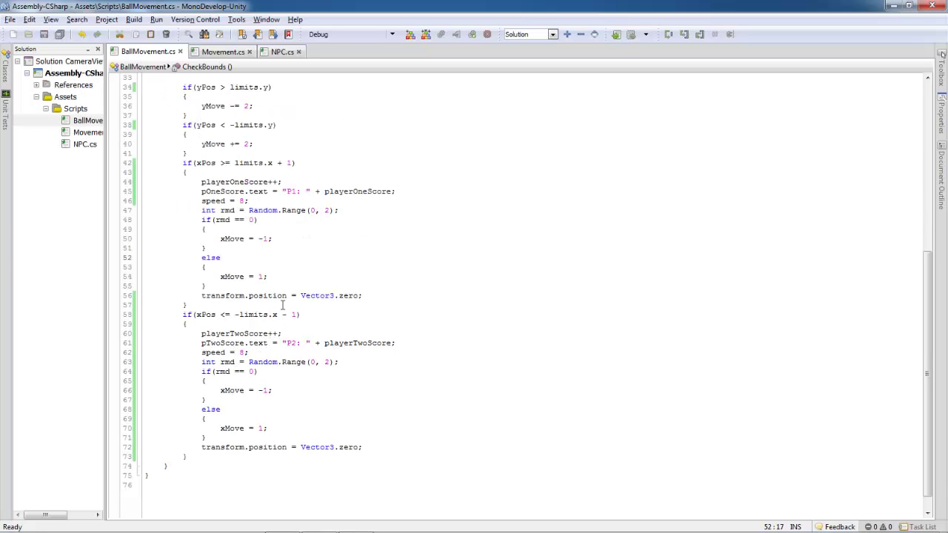
{"action": "left_click", "coordinate": [226, 53]}
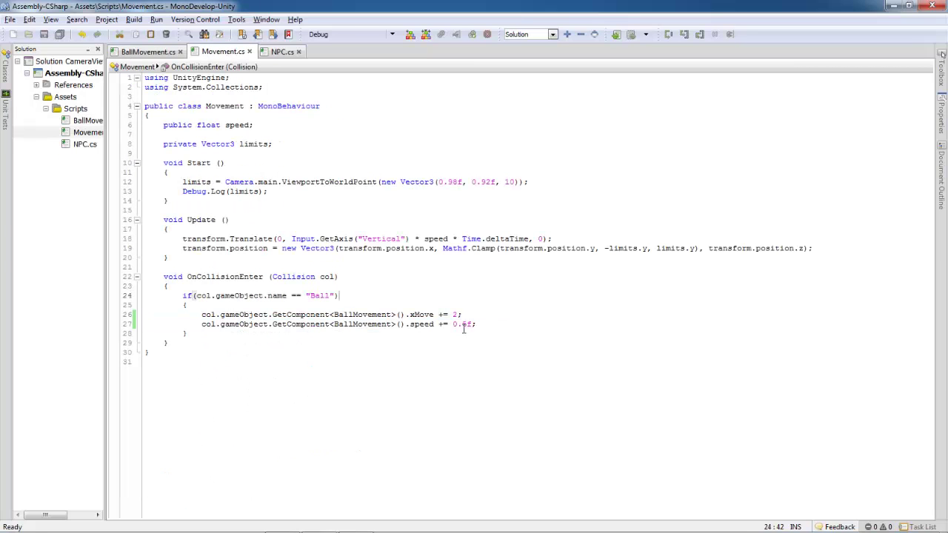
{"action": "left_click_drag", "start_coordinate": [467, 324], "coordinate": [454, 324]}
{"action": "type", "text": "1"}
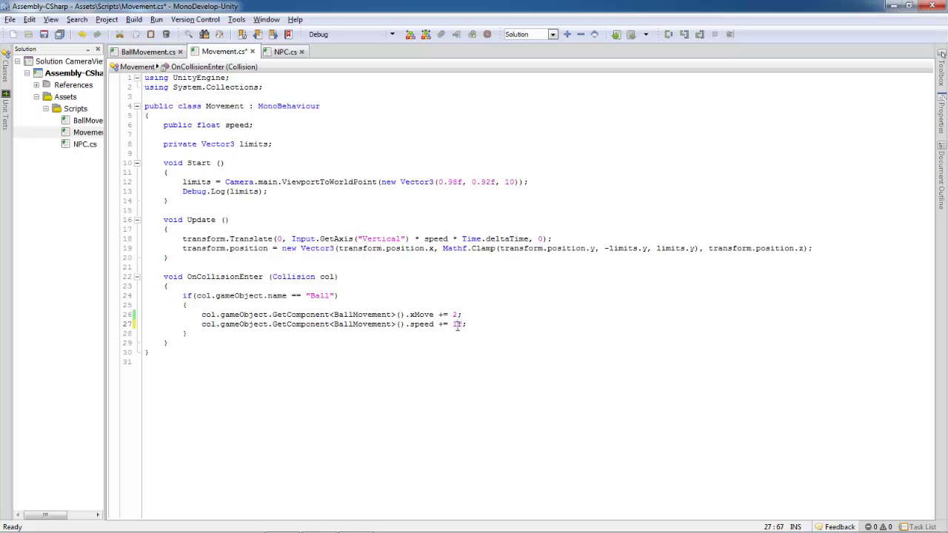
Step: Change the NPC.cs speed increment on line 36 from 0.5f to 1, then return to Unity
{"action": "left_click", "coordinate": [282, 53]}
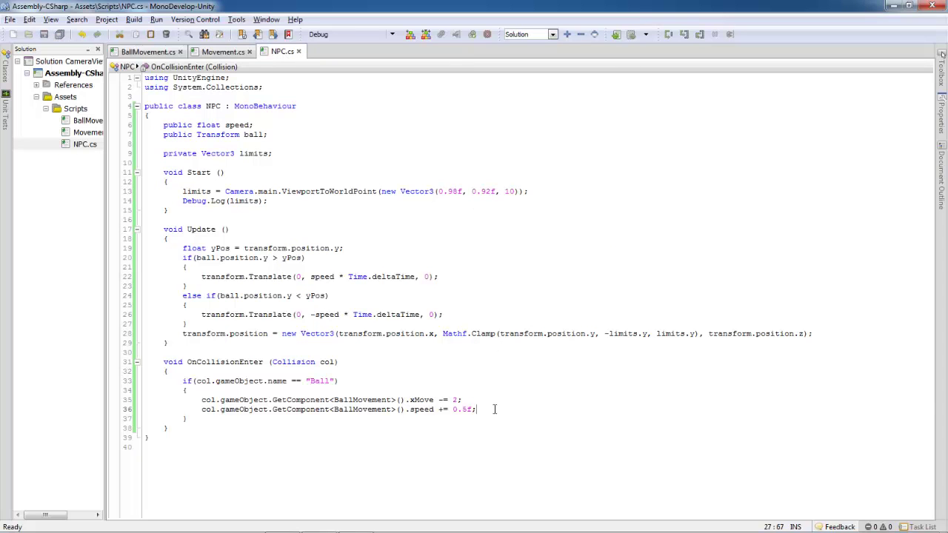
{"action": "left_click_drag", "start_coordinate": [472, 409], "coordinate": [452, 409]}
{"action": "type", "text": "1"}
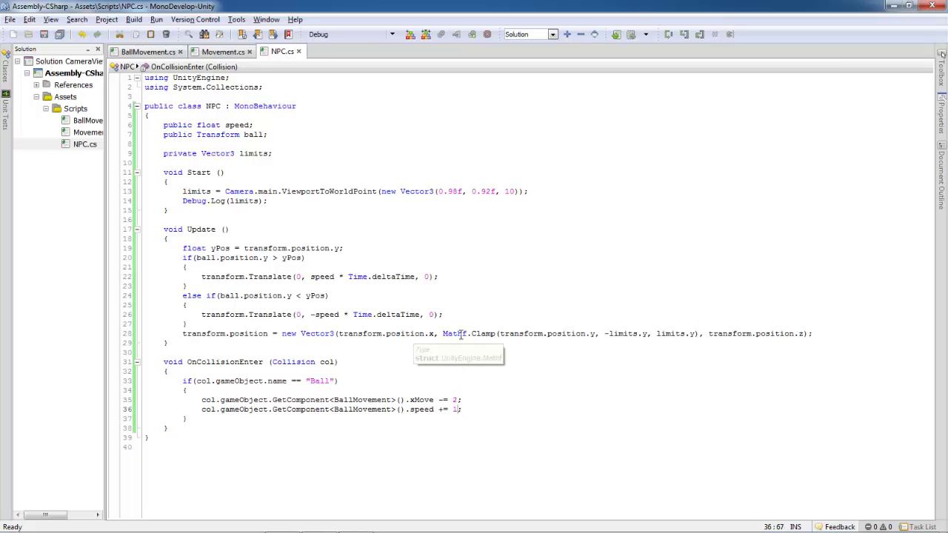
{"action": "left_click", "coordinate": [893, 9]}
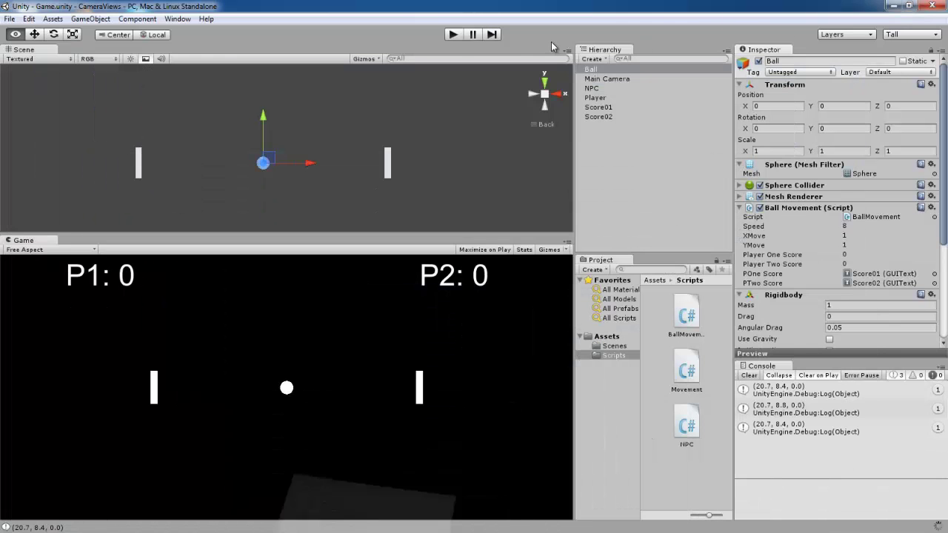
Step: Start Play mode and move the left paddle up and down with the arrow keys
{"action": "left_click", "coordinate": [452, 35]}
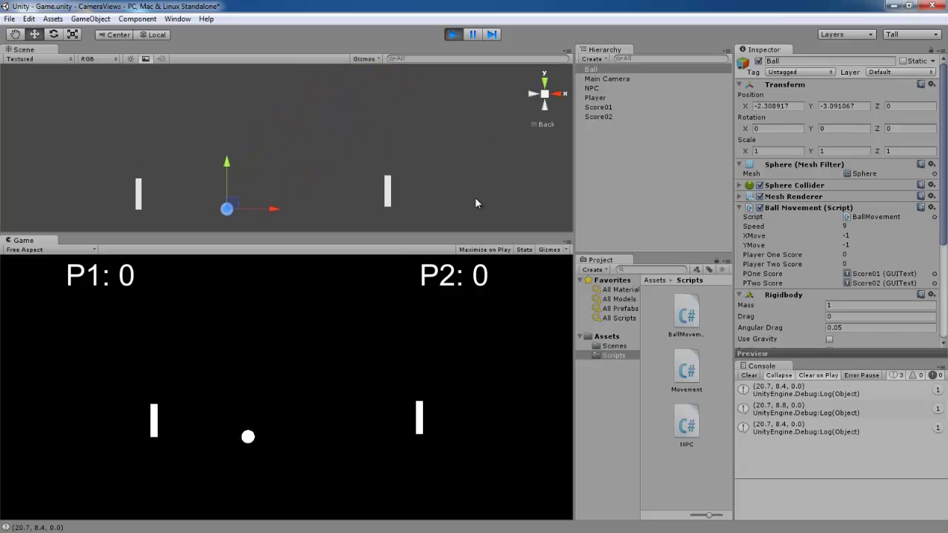
{"action": "key", "text": "Down"}
{"action": "key", "text": "Up"}
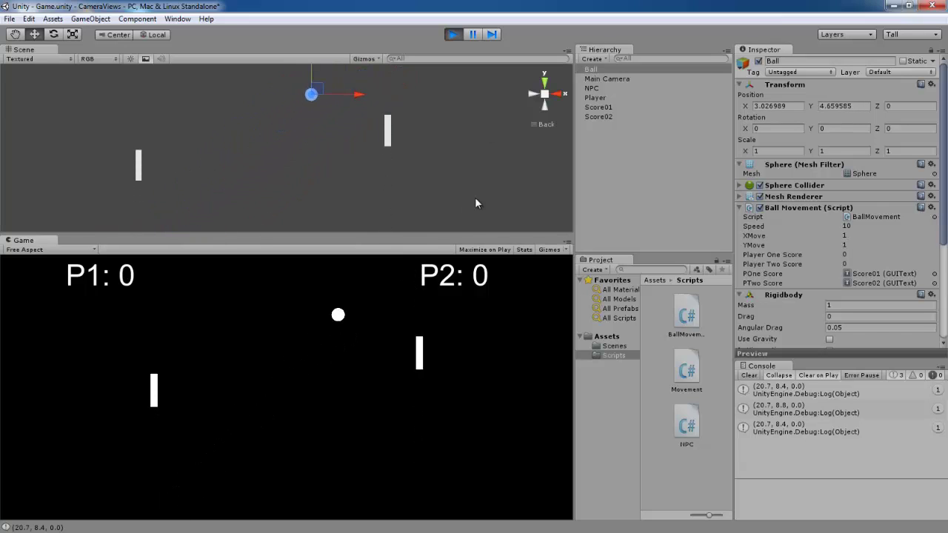
{"action": "key", "text": "Down"}
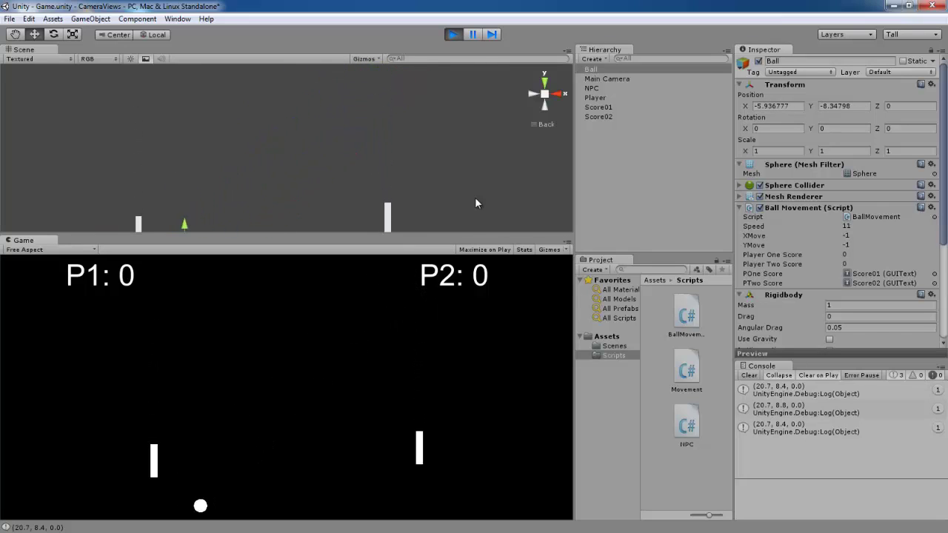
{"action": "key", "text": "Up"}
{"action": "key", "text": "Up"}
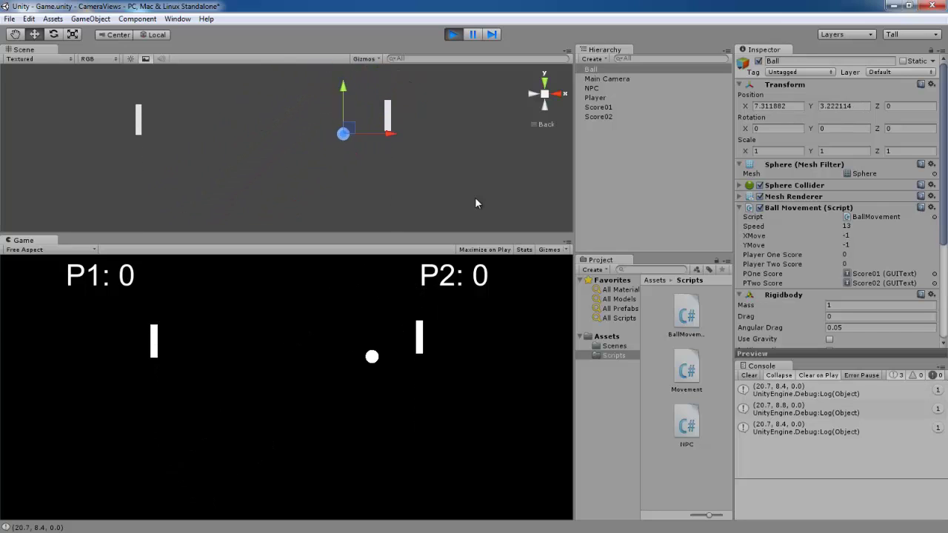
{"action": "key", "text": "Down"}
Step: Steer the paddle toward the ball, then stop the game and clear the Console
{"action": "key", "text": "Up"}
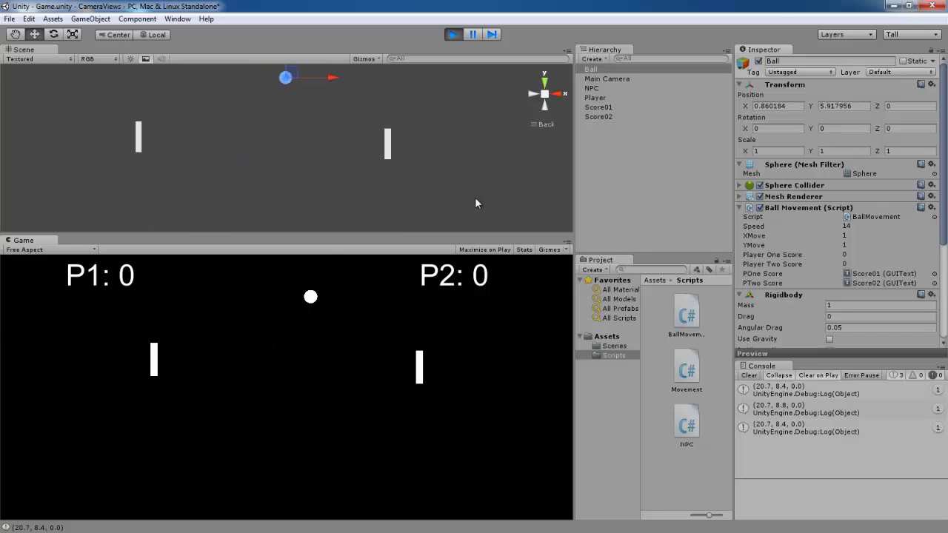
{"action": "key", "text": "Down"}
{"action": "key", "text": "Up"}
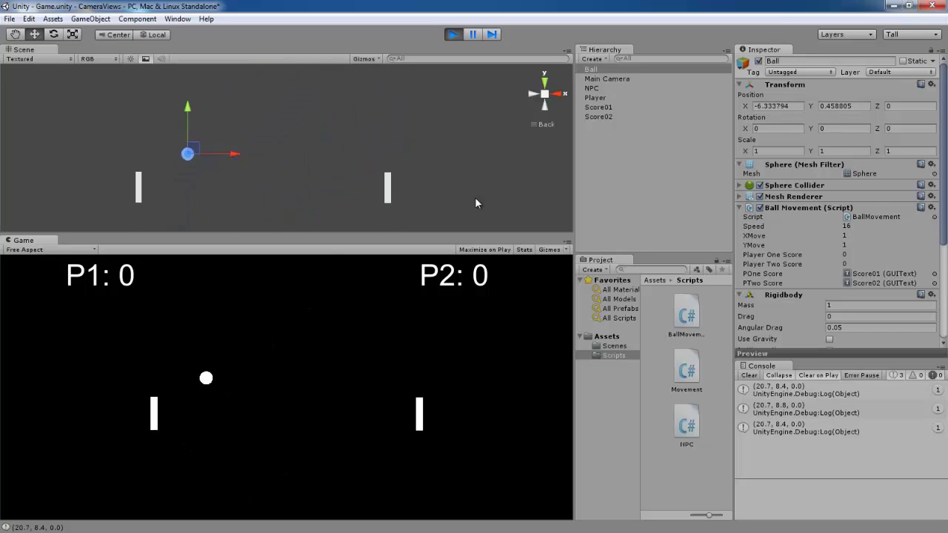
{"action": "key", "text": "Down"}
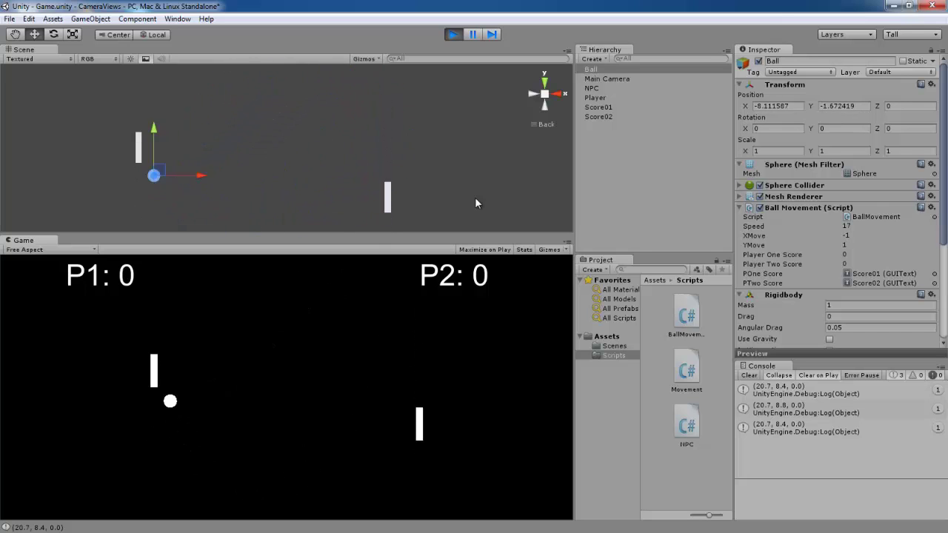
{"action": "key", "text": "Up"}
{"action": "key", "text": "Down"}
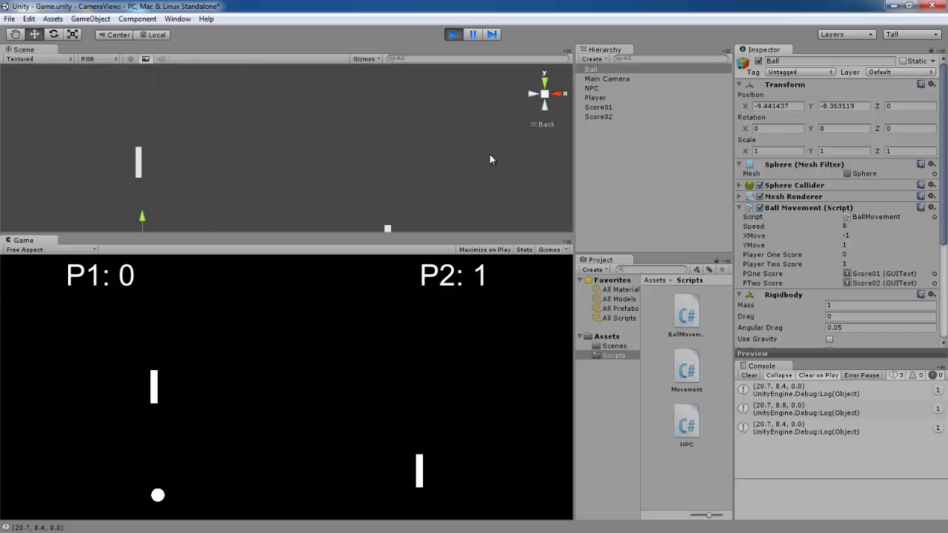
{"action": "left_click", "coordinate": [453, 34]}
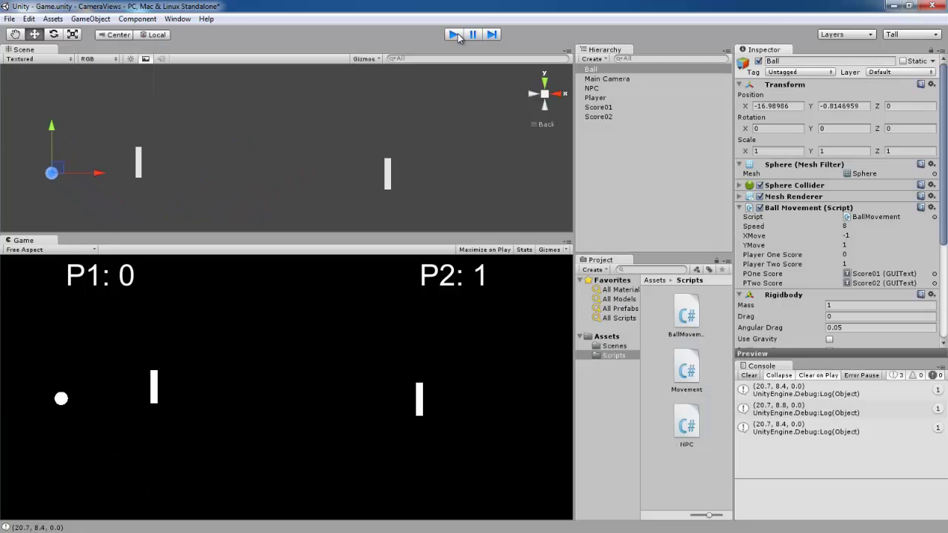
{"action": "left_click", "coordinate": [751, 375]}
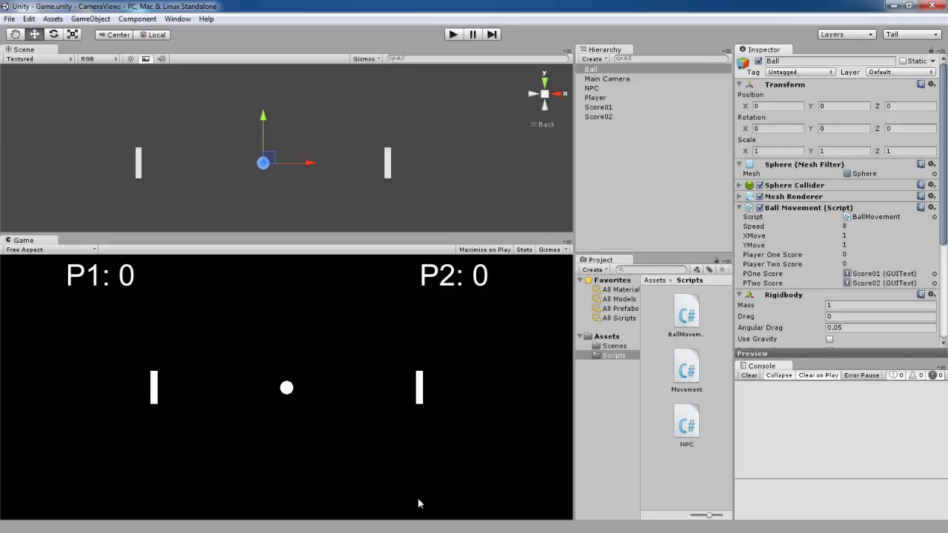
{"action": "key", "text": "super"}
Step: Declare 'public bool playerTwo;' below the ball field in NPC.cs and save
{"action": "left_click", "coordinate": [320, 523]}
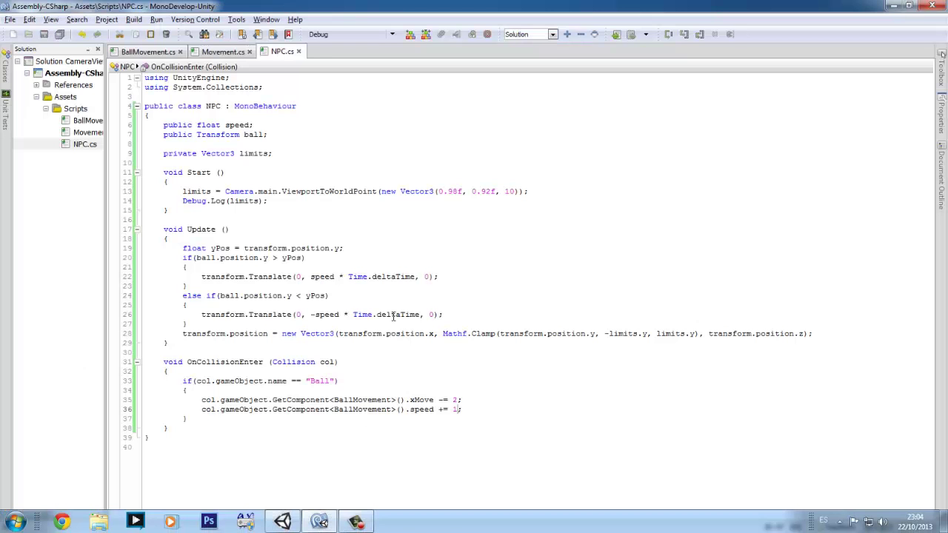
{"action": "left_click", "coordinate": [282, 135]}
{"action": "key", "text": "Return"}
{"action": "type", "text": "pub"}
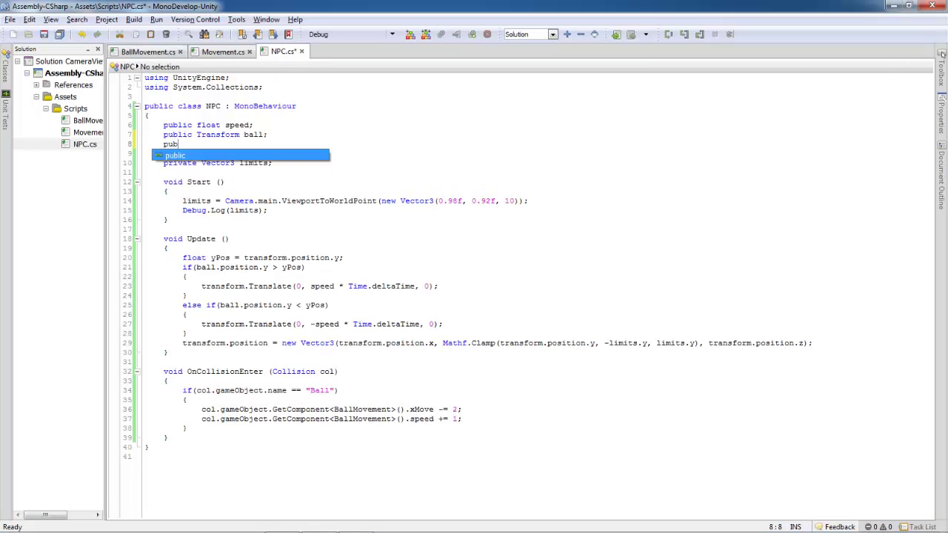
{"action": "type", "text": "lic bool"}
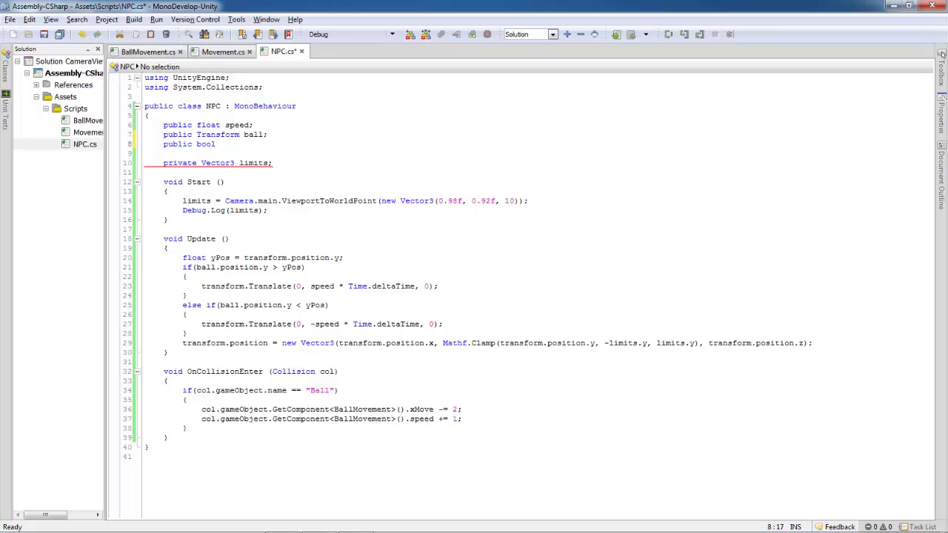
{"action": "type", "text": "yerTwo;"}
{"action": "key", "text": "ctrl+s"}
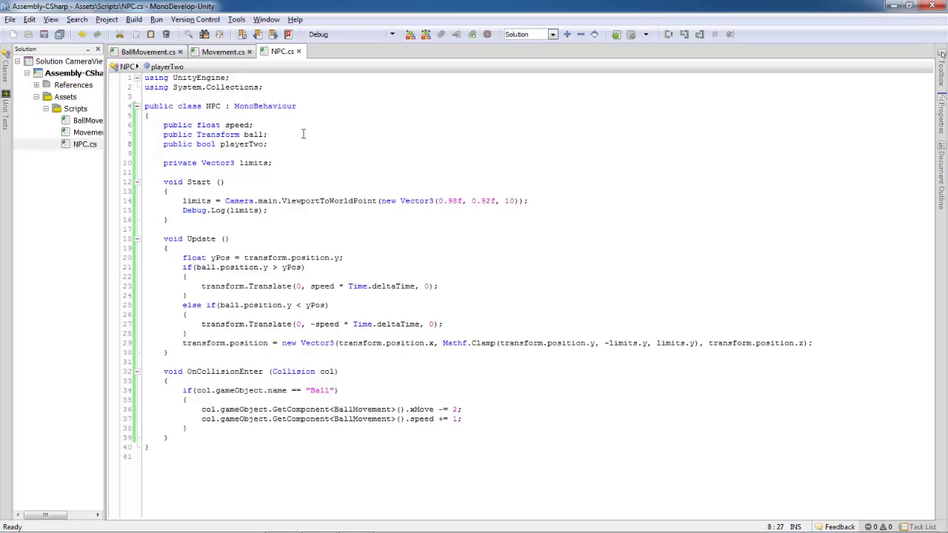
{"action": "left_click", "coordinate": [241, 250]}
Step: Insert an if(!playerTwo) condition at the top of Update, deleting the stray test lines
{"action": "key", "text": "Return"}
{"action": "type", "text": "if"}
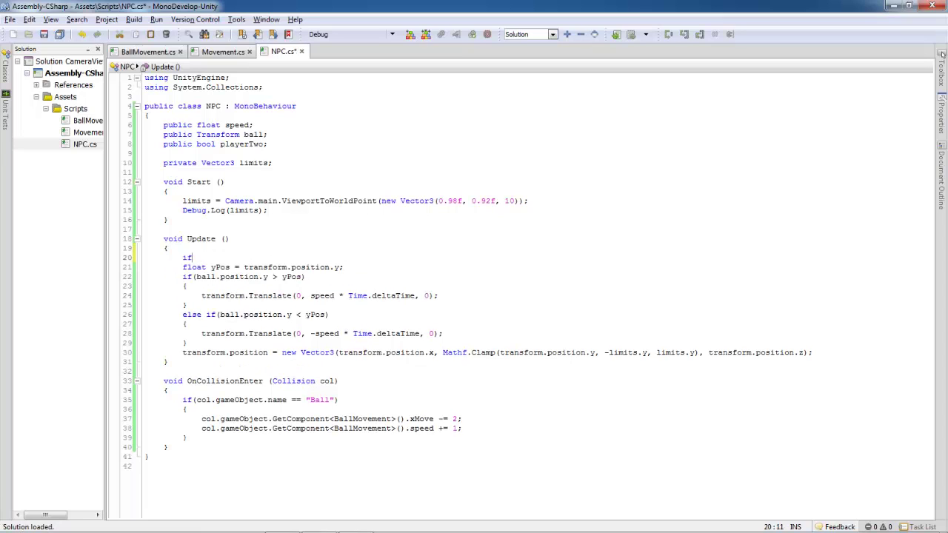
{"action": "type", "text": "(()"}
{"action": "type", "text": "player"}
{"action": "key", "text": "Return"}
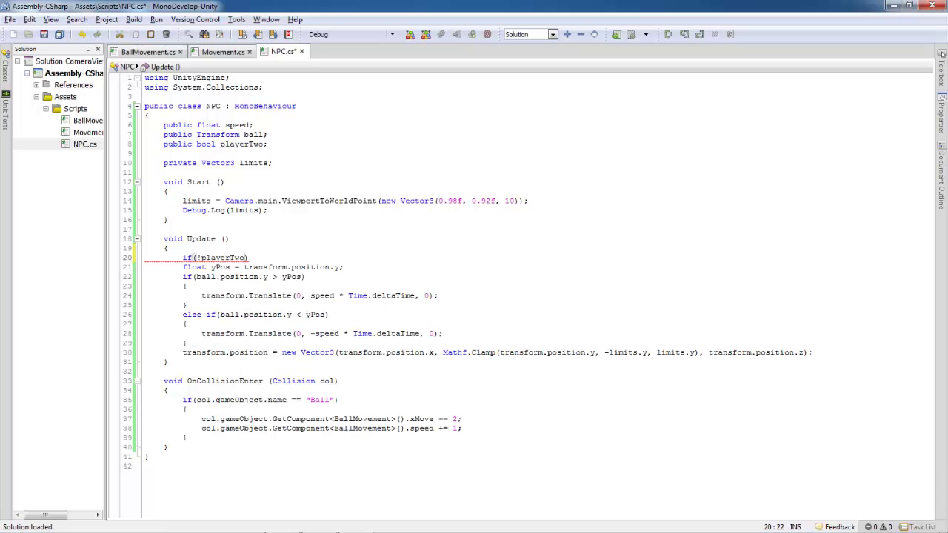
{"action": "key", "text": "Return"}
{"action": "type", "text": "ok"}
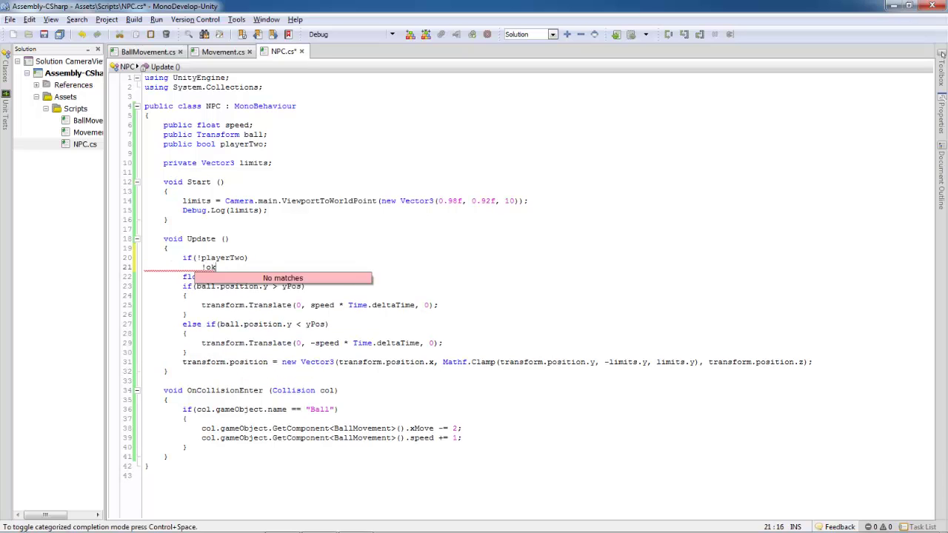
{"action": "key", "text": "BackSpace"}
{"action": "key", "text": "BackSpace"}
{"action": "type", "text": "p"}
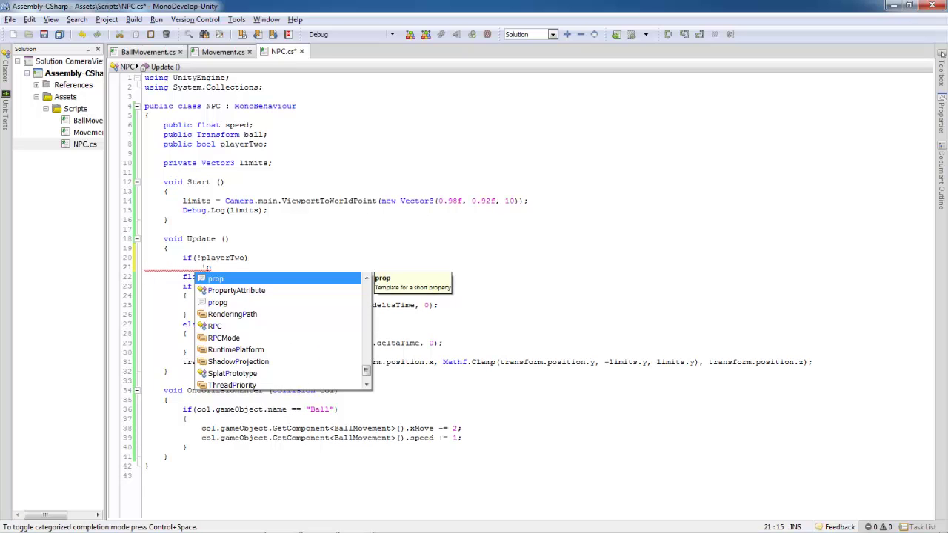
{"action": "type", "text": "la"}
{"action": "key", "text": "Return"}
{"action": "key", "text": "Return"}
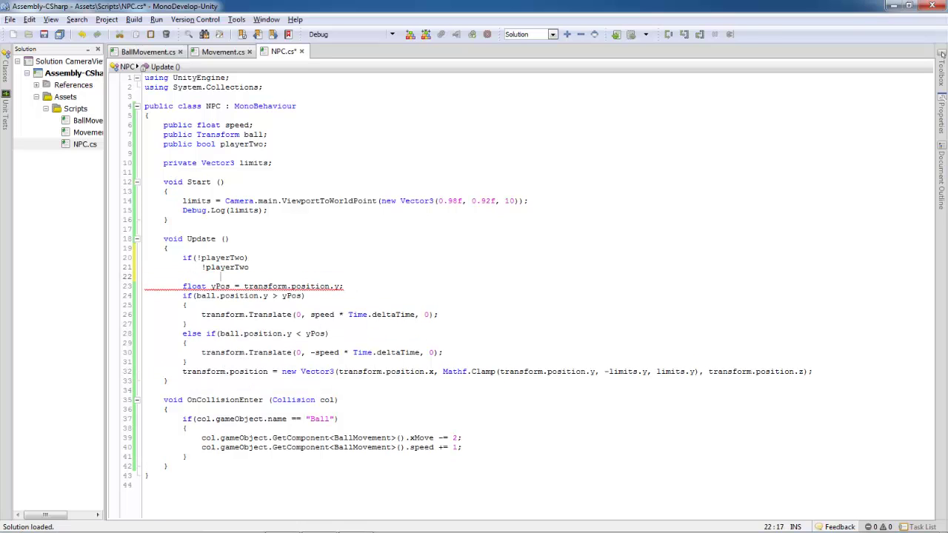
{"action": "type", "text": "play"}
{"action": "type", "text": "erTwo"}
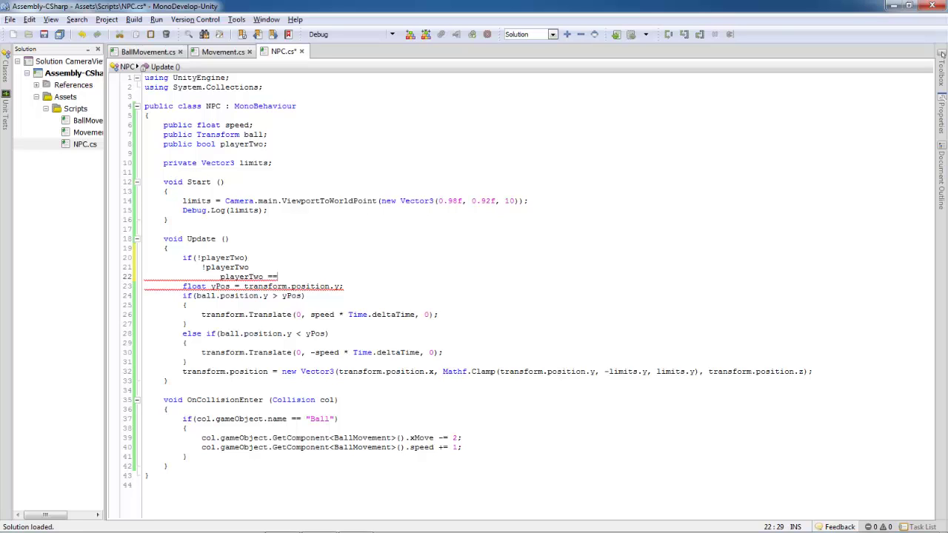
{"action": "type", "text": " = false"}
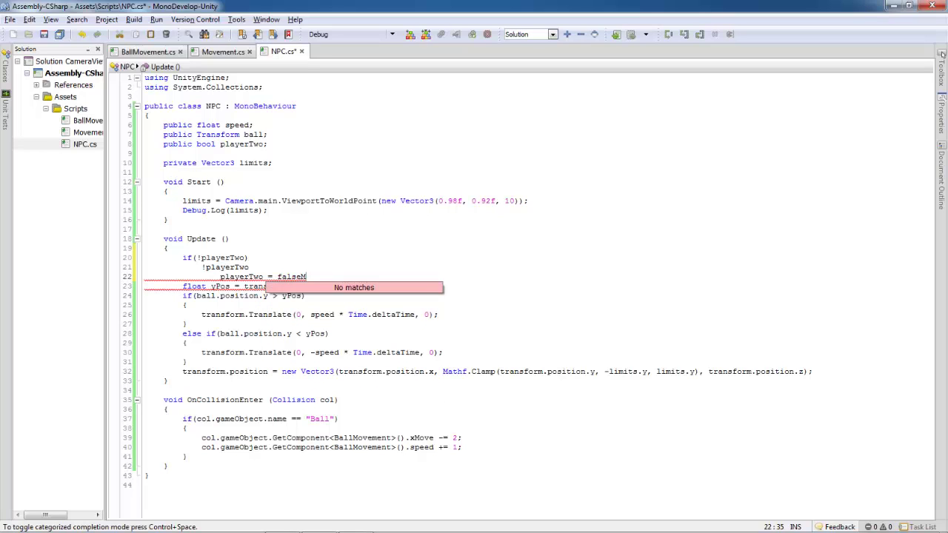
{"action": "type", "text": ";"}
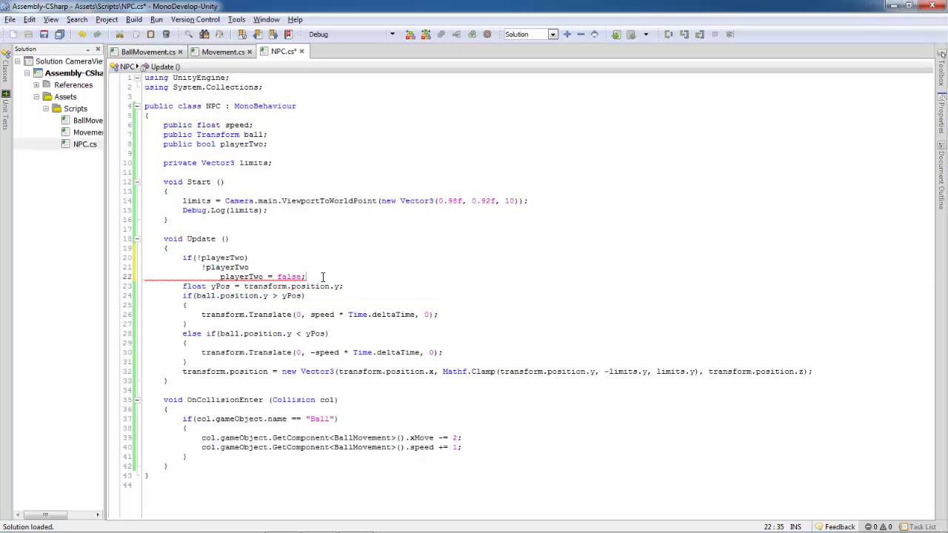
{"action": "left_click_drag", "start_coordinate": [322, 278], "coordinate": [221, 279]}
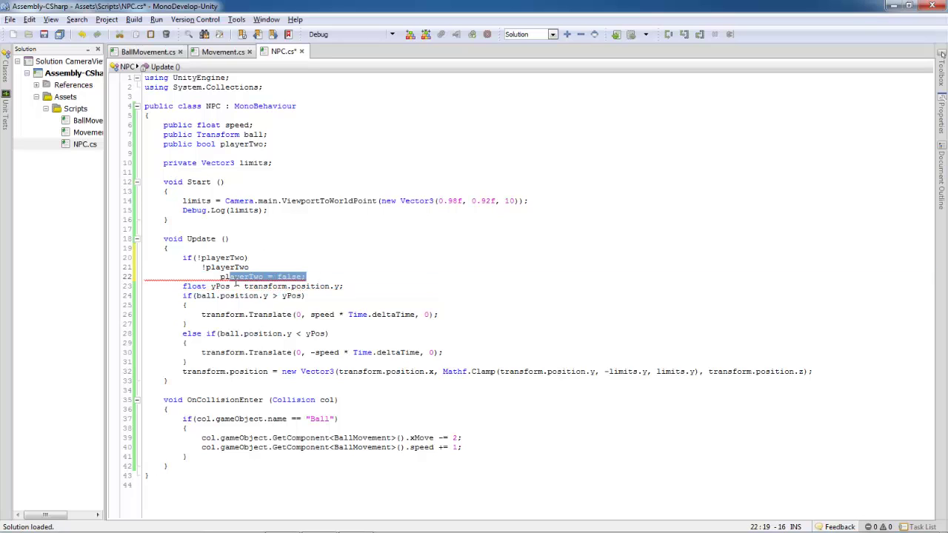
{"action": "left_click", "coordinate": [201, 271]}
{"action": "left_click", "coordinate": [315, 279]}
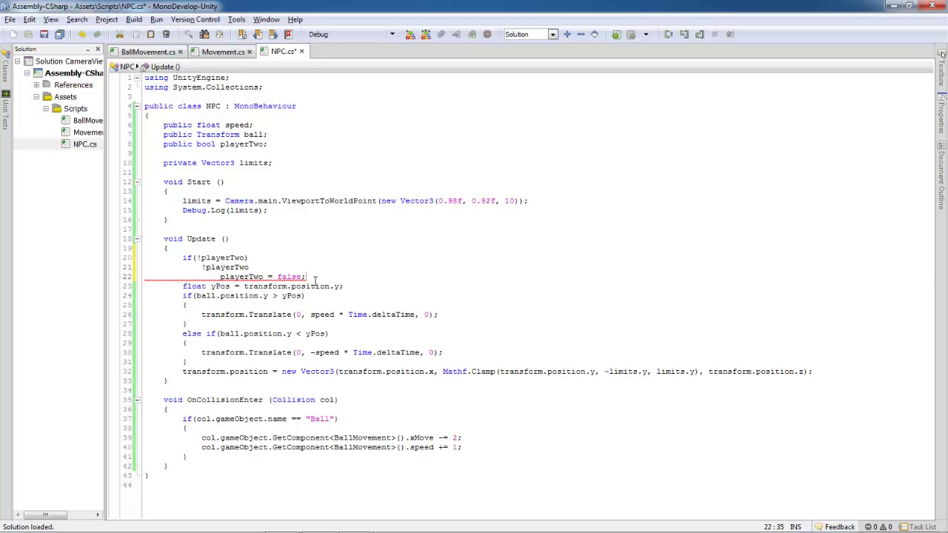
{"action": "mouse_move", "coordinate": [315, 279]}
{"action": "left_mouse_down"}
{"action": "mouse_move", "coordinate": [250, 258]}
{"action": "mouse_move", "coordinate": [203, 258]}
{"action": "left_mouse_up"}
{"action": "key", "text": "BackSpace"}
{"action": "key", "text": "BackSpace"}
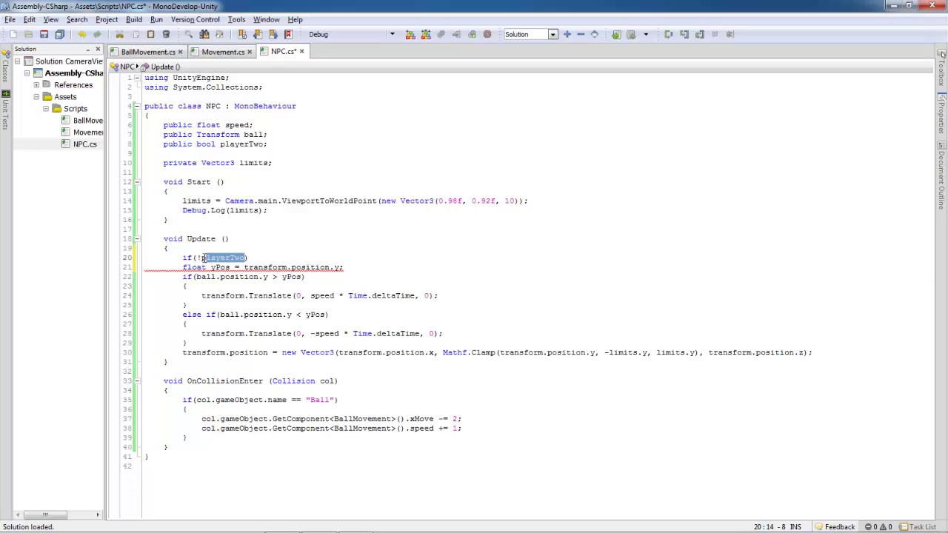
Step: Enclose the movement code in braces under the if and indent it one level
{"action": "left_click", "coordinate": [249, 258]}
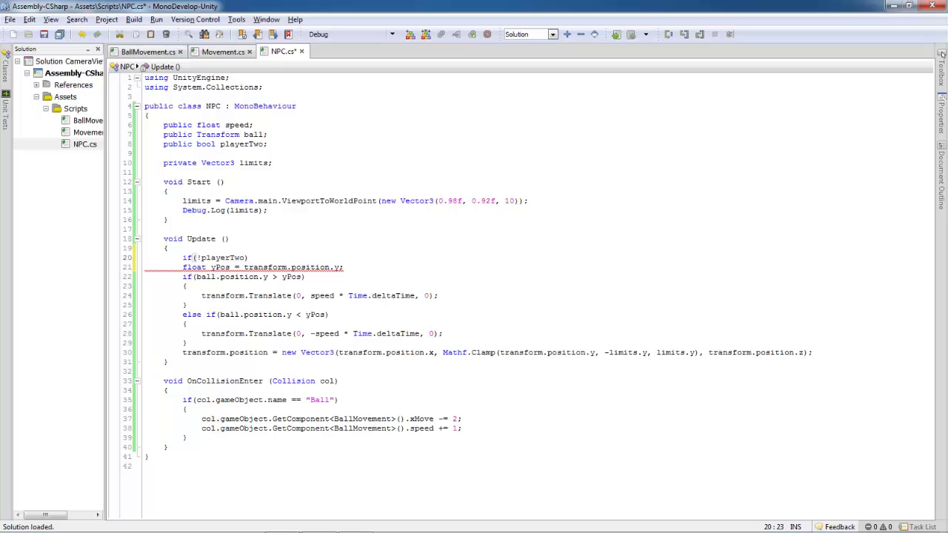
{"action": "key", "text": "Return"}
{"action": "type", "text": "{"}
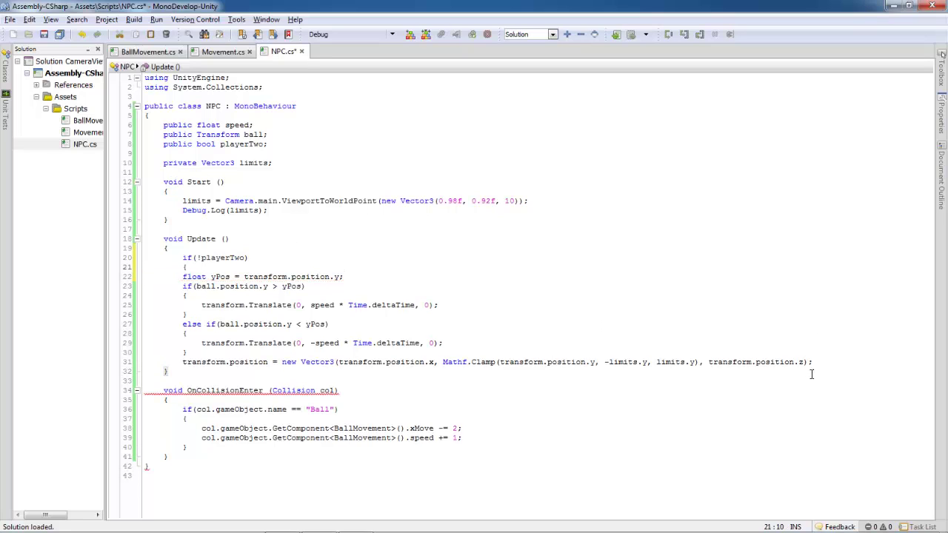
{"action": "left_click", "coordinate": [817, 363]}
{"action": "key", "text": "Return"}
{"action": "type", "text": "}"}
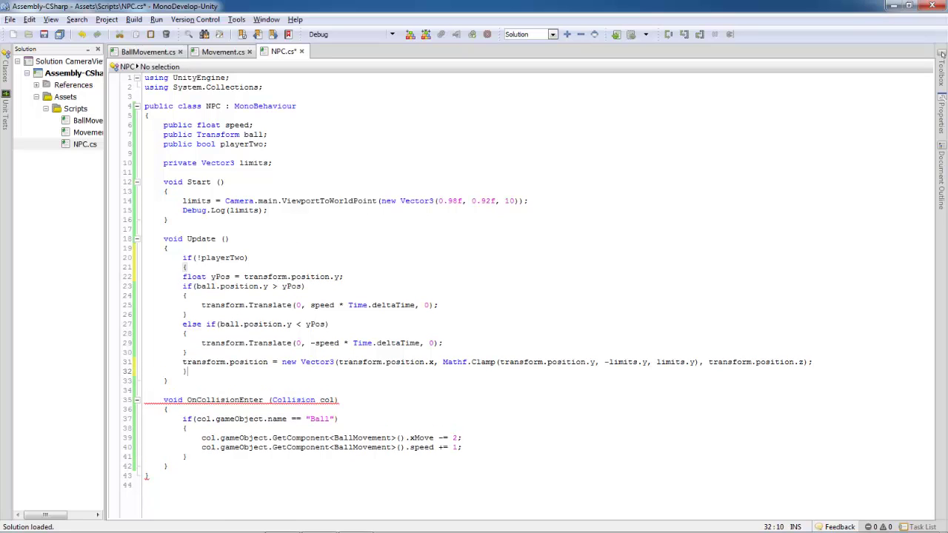
{"action": "key", "text": "Up"}
{"action": "key", "text": "Home"}
{"action": "key", "text": "shift+Up"}
{"action": "key", "text": "shift+Up"}
{"action": "key", "text": "shift+Up"}
{"action": "key", "text": "shift+Up"}
{"action": "key", "text": "shift+Up"}
{"action": "key", "text": "Tab"}
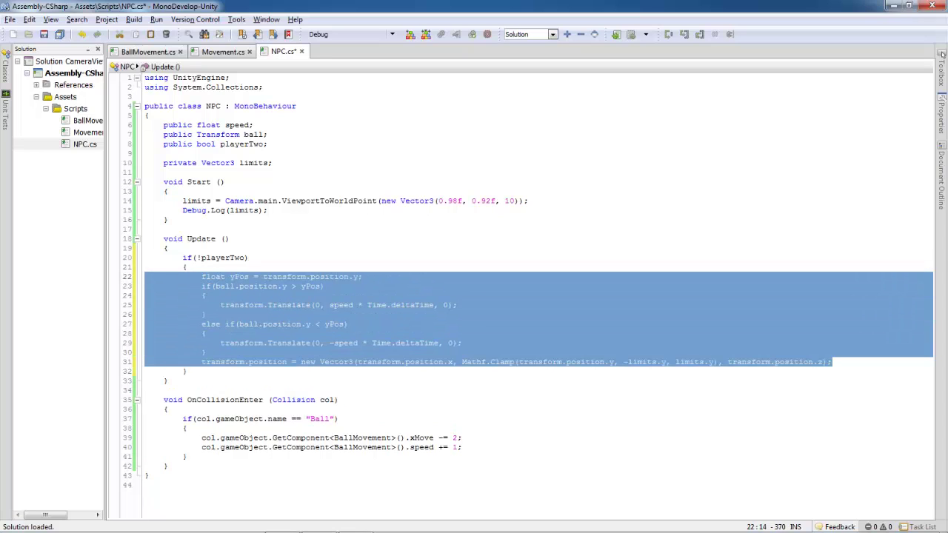
{"action": "left_click", "coordinate": [449, 415]}
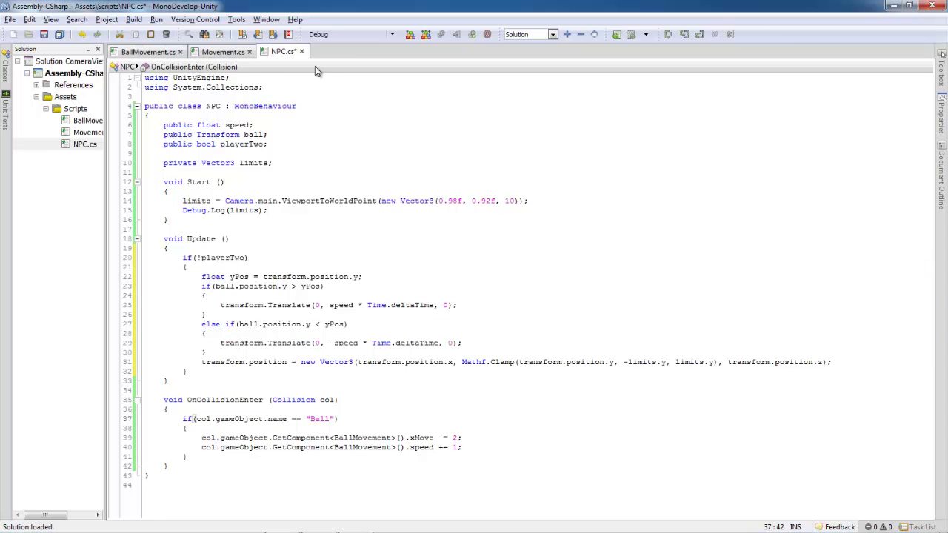
Step: Copy the two movement lines from Movement.cs and add an empty else block in NPC.cs
{"action": "left_click", "coordinate": [231, 52]}
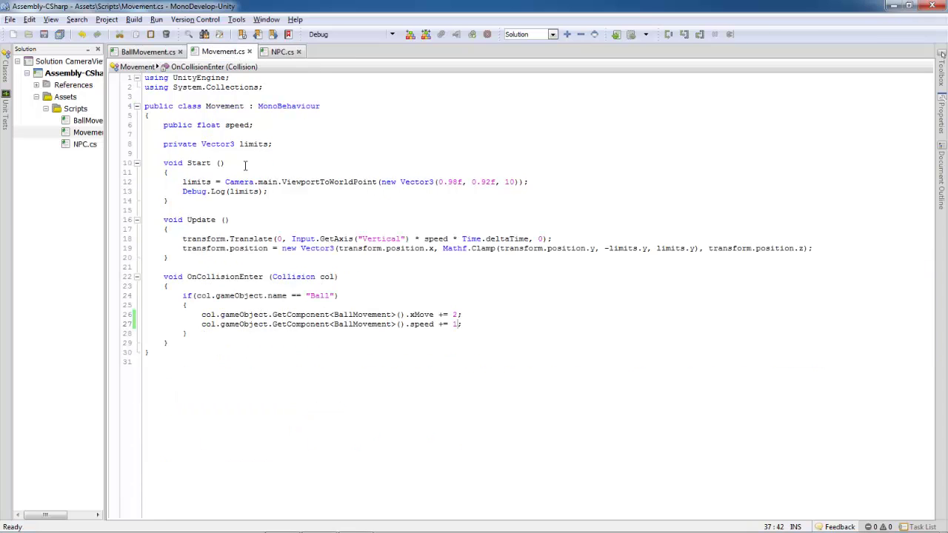
{"action": "left_click_drag", "start_coordinate": [825, 249], "coordinate": [183, 239]}
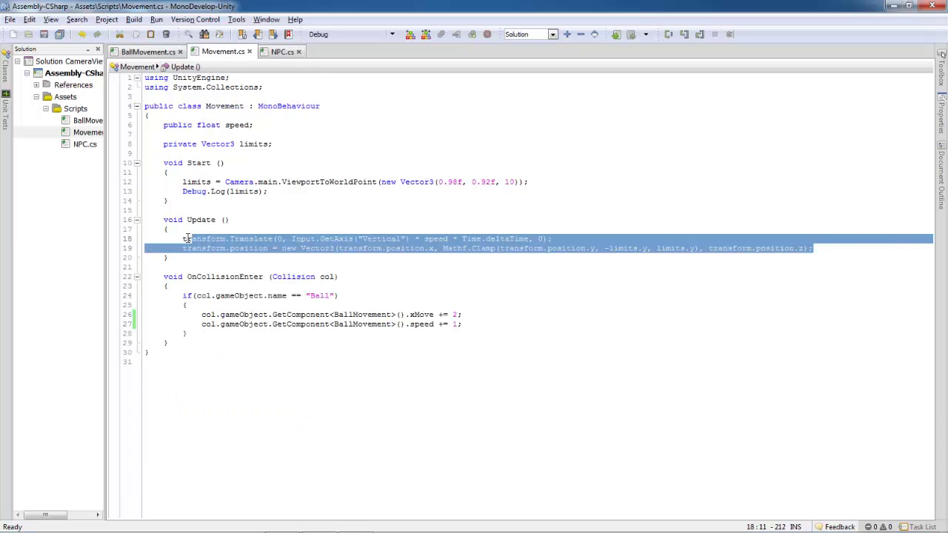
{"action": "left_click", "coordinate": [281, 52]}
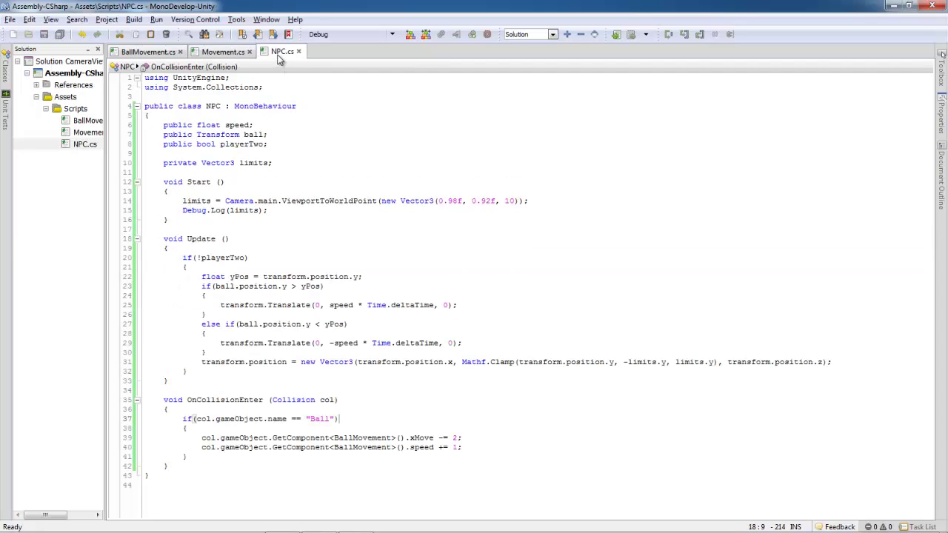
{"action": "left_click", "coordinate": [200, 372]}
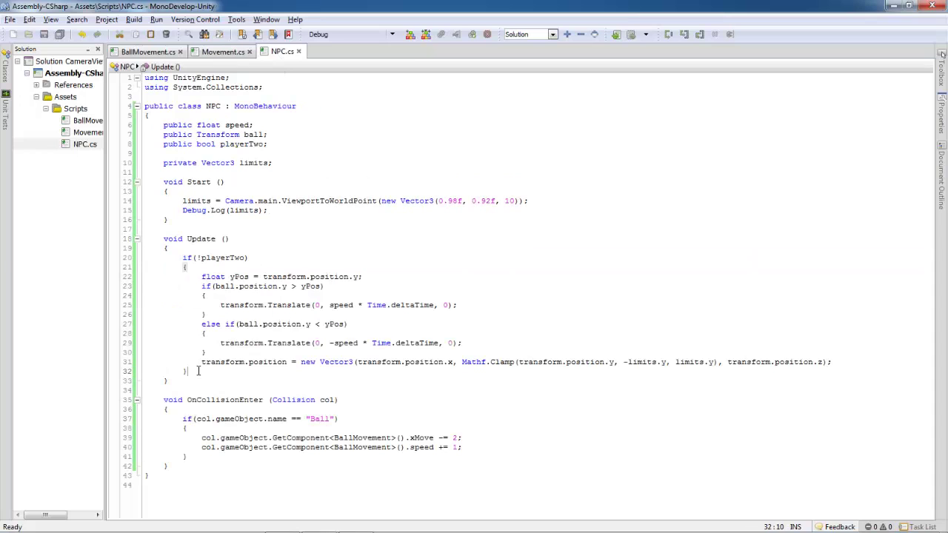
{"action": "key", "text": "Return"}
{"action": "type", "text": "else"}
{"action": "key", "text": "Return"}
{"action": "type", "text": "{"}
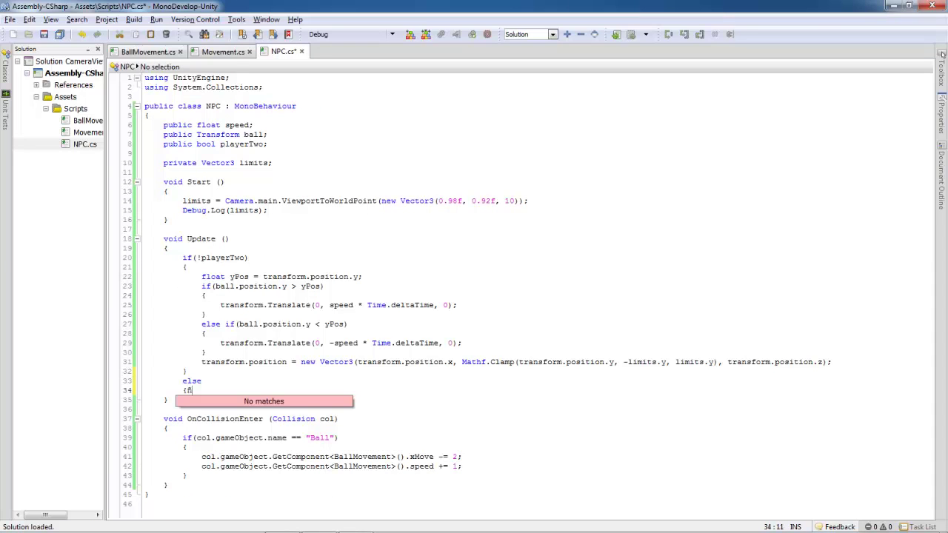
{"action": "key", "text": "Return"}
{"action": "key", "text": "Return"}
{"action": "scroll", "coordinate": [198, 371], "scroll_direction": "down", "scroll_amount": 2}
{"action": "type", "text": "}"}
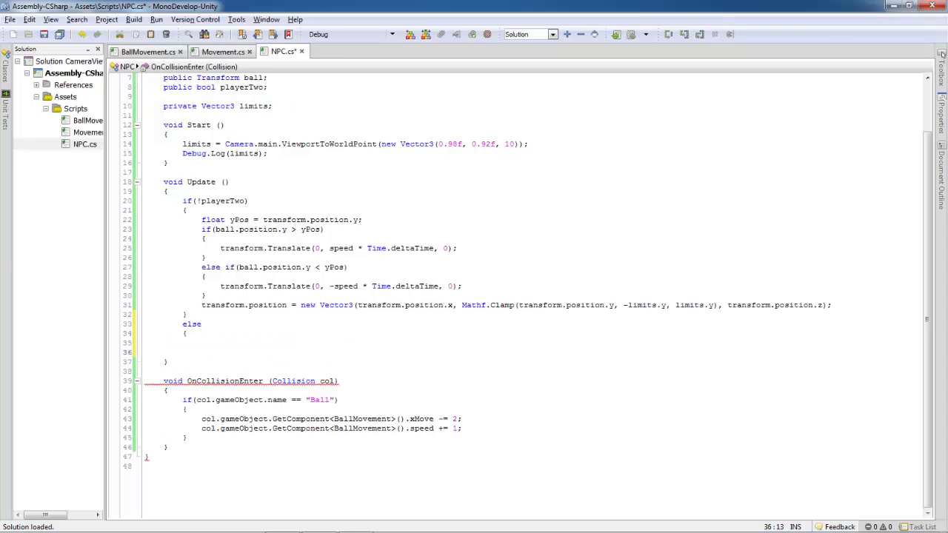
Step: Paste the Vertical-axis movement lines into the else block, indent them, save, and return to Unity
{"action": "key", "text": "Up"}
{"action": "type", "text": "transform.Translate(0, Input.GetAxis(\"Vertical\") * speed * Time.deltaTime, 0); transform.position = new Vector3(transform.position.x, Mathf.Clamp(transform.position.y, -limits.y, limits.y), transform.position.z);"}
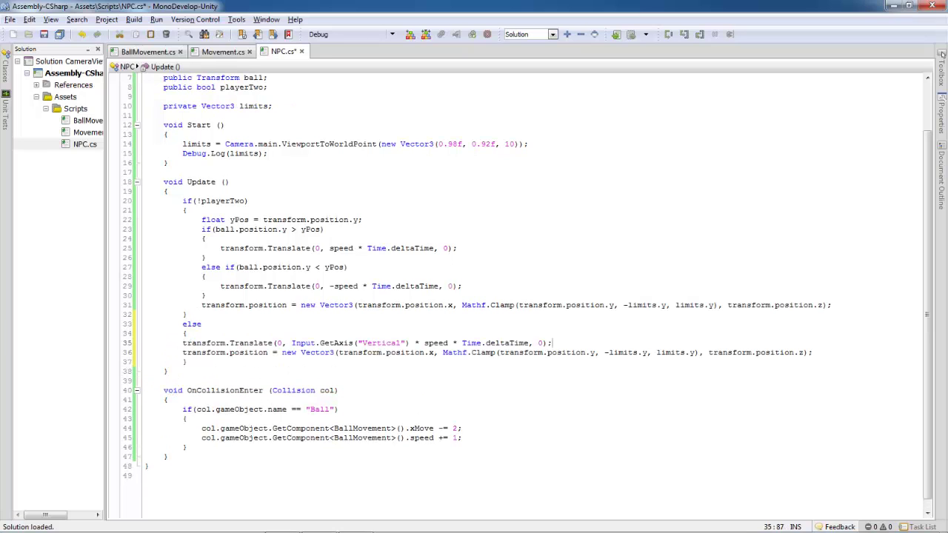
{"action": "left_click_drag", "start_coordinate": [324, 355], "coordinate": [324, 344]}
{"action": "key", "text": "Tab"}
{"action": "left_click", "coordinate": [324, 345]}
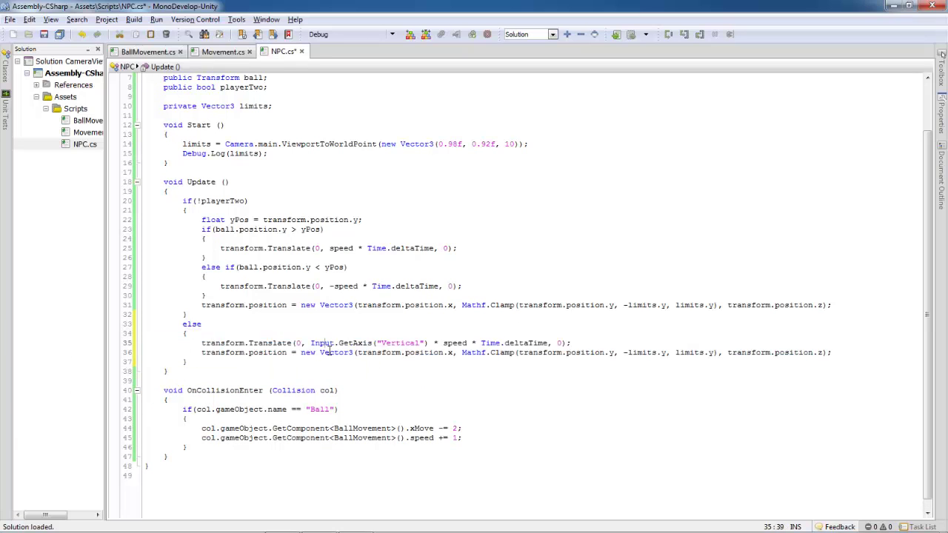
{"action": "key", "text": "ctrl+s"}
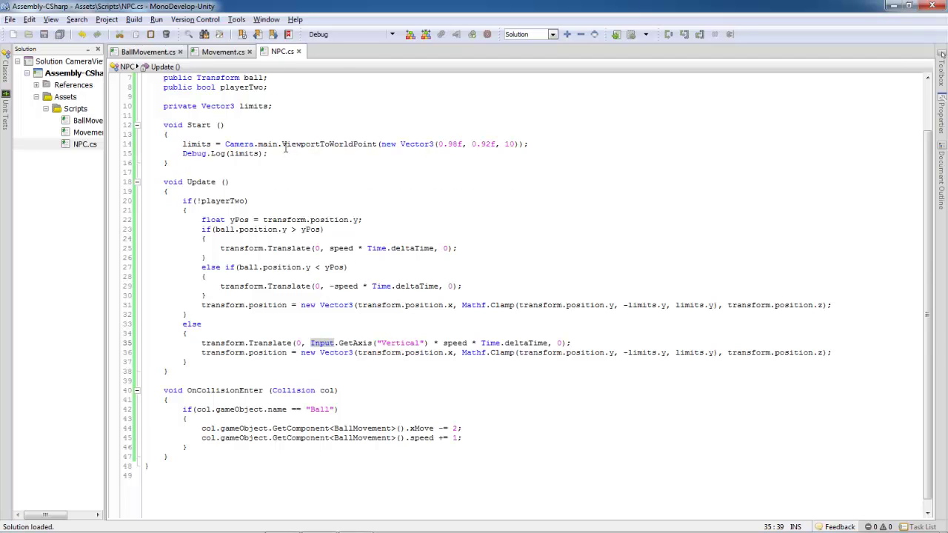
{"action": "scroll", "coordinate": [292, 145], "scroll_direction": "up", "scroll_amount": 2}
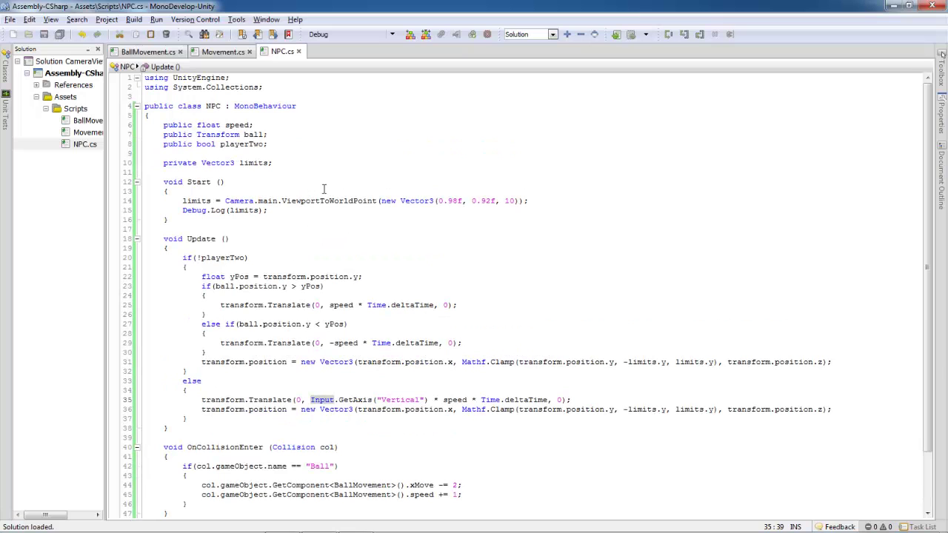
{"action": "left_click", "coordinate": [895, 7]}
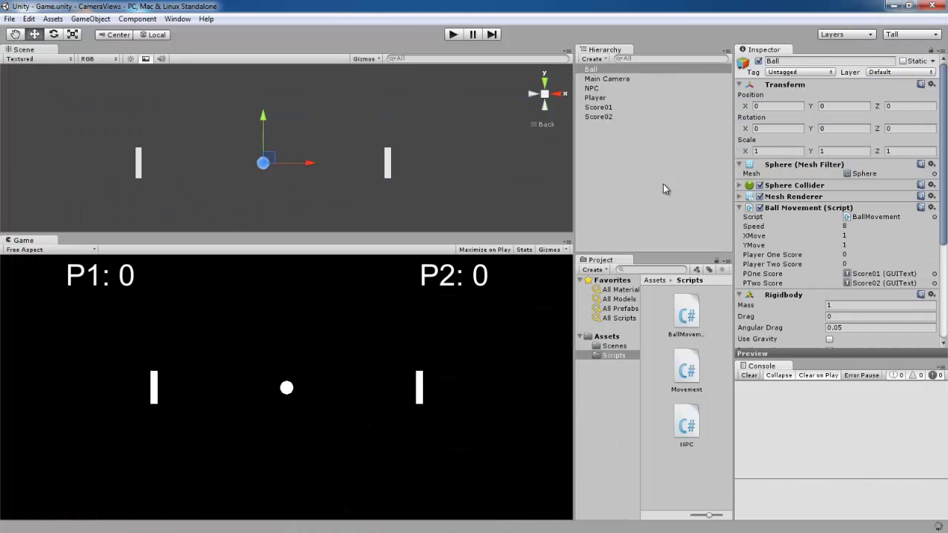
Step: After a quick test run, enable Player Two on the NPC paddle
{"action": "left_click", "coordinate": [454, 37]}
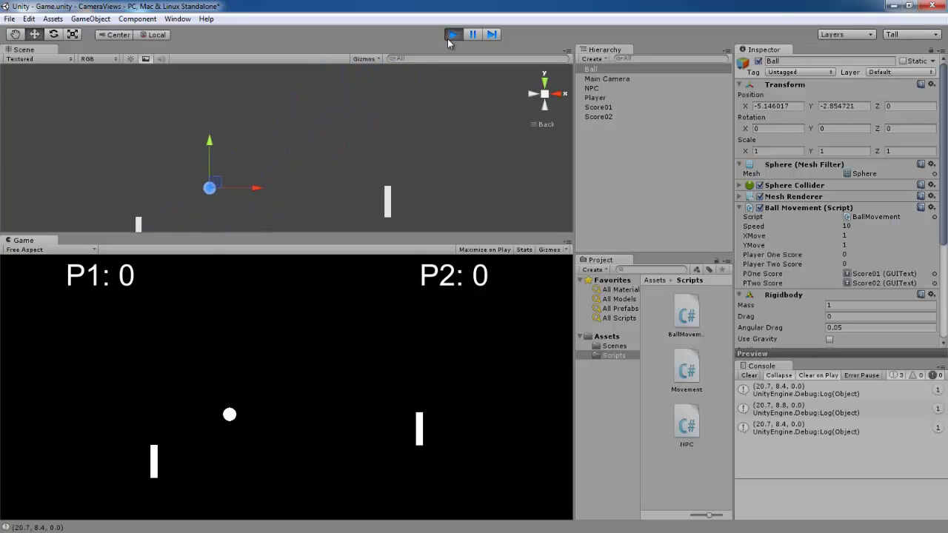
{"action": "left_click", "coordinate": [450, 35]}
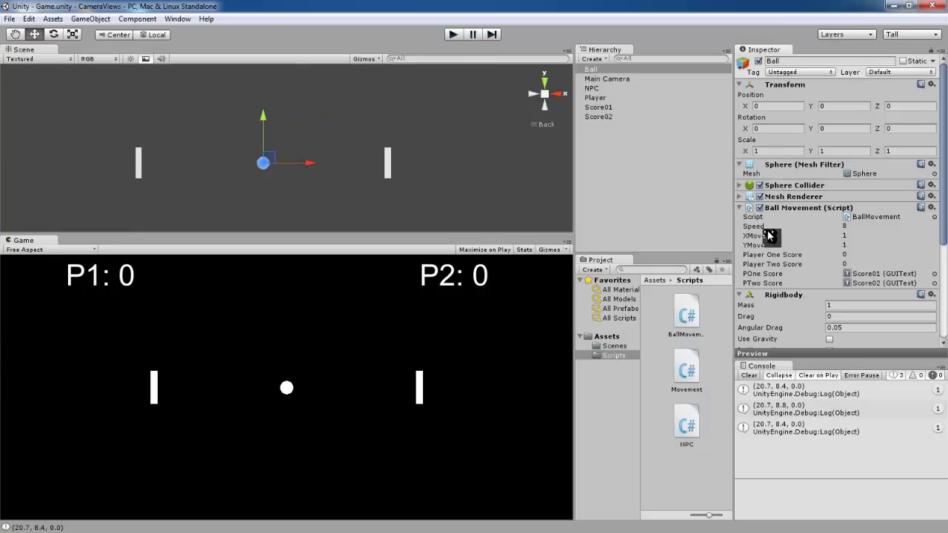
{"action": "left_click", "coordinate": [602, 89]}
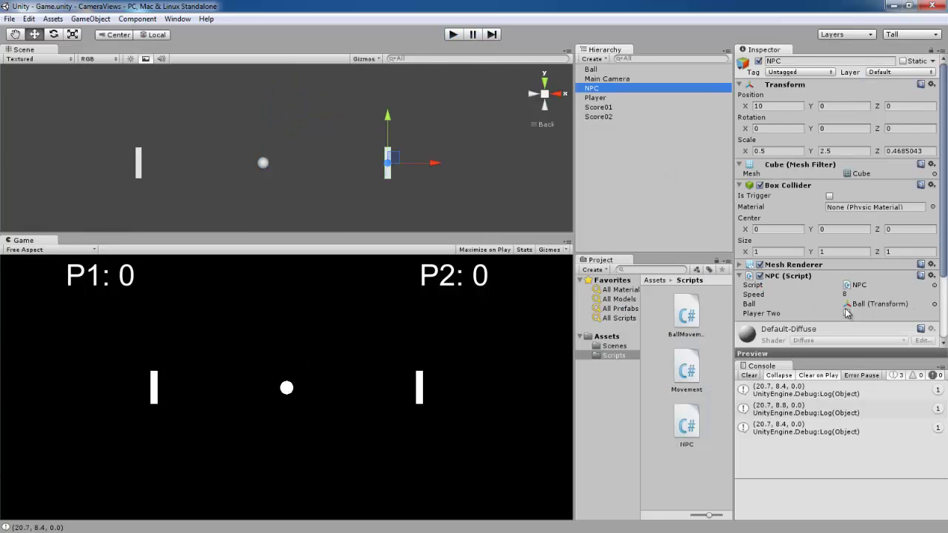
{"action": "left_click", "coordinate": [846, 314]}
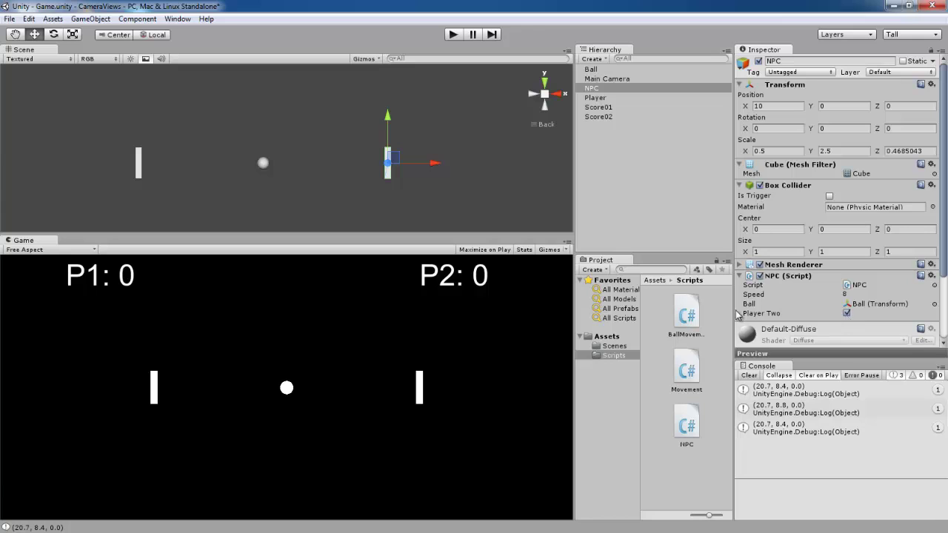
Step: Test-play the game, moving the paddles up and down with the arrow keys
{"action": "left_click", "coordinate": [455, 34]}
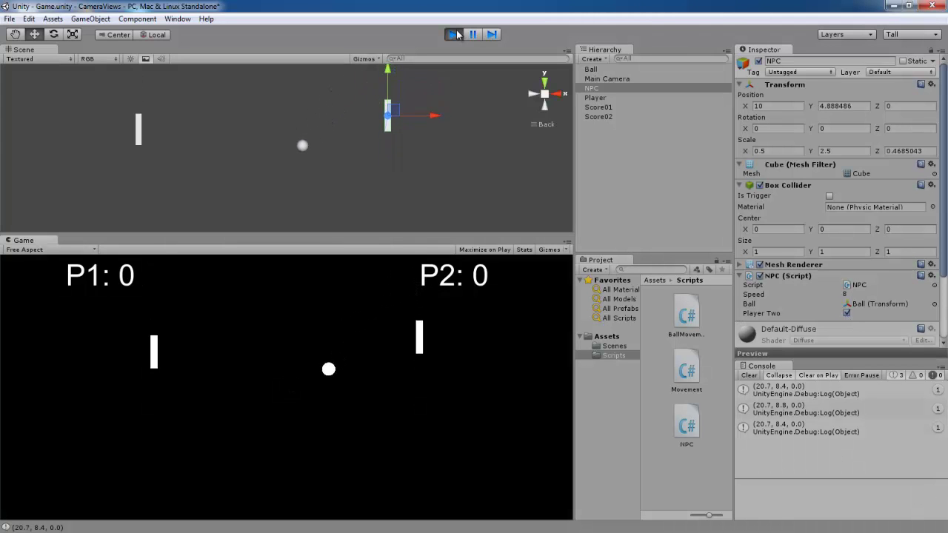
{"action": "key", "text": "Up"}
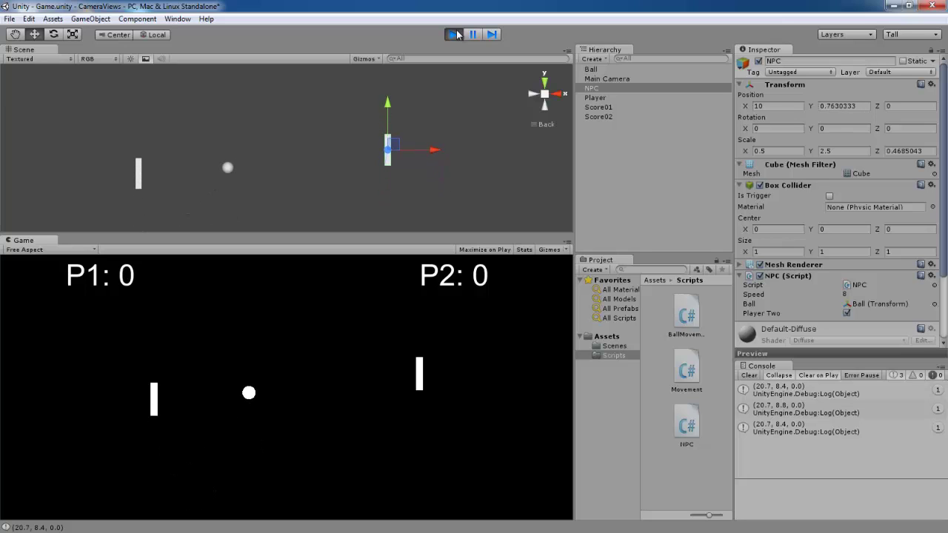
{"action": "key", "text": "Down"}
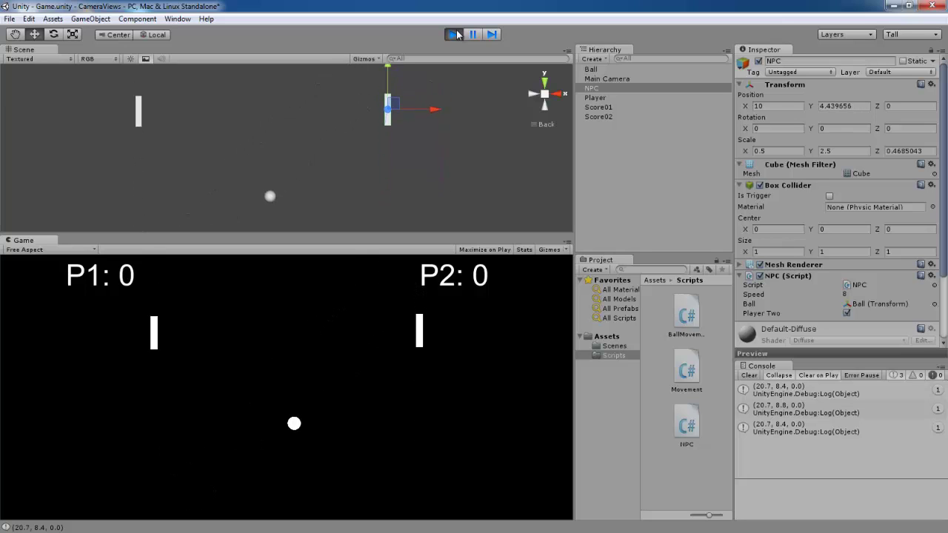
{"action": "key", "text": "Up"}
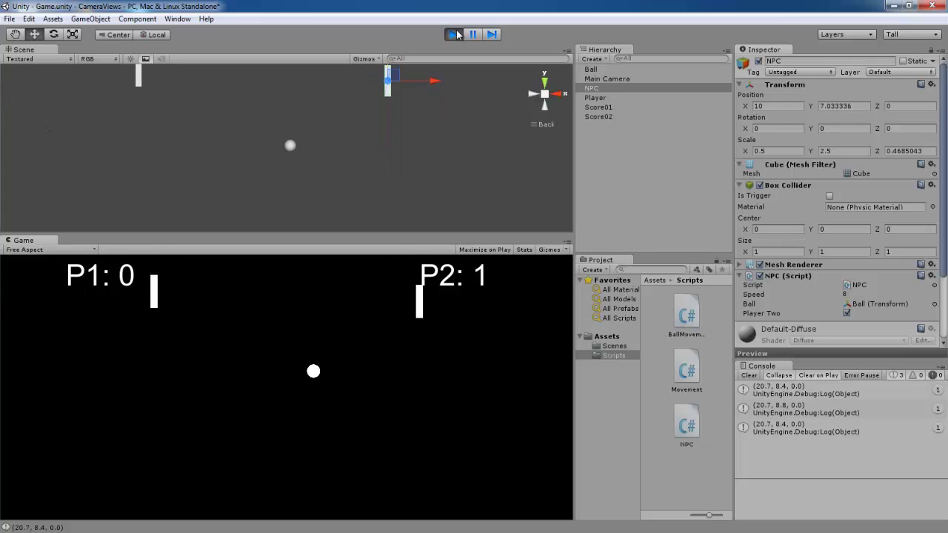
{"action": "key", "text": "Down"}
{"action": "key", "text": "Up"}
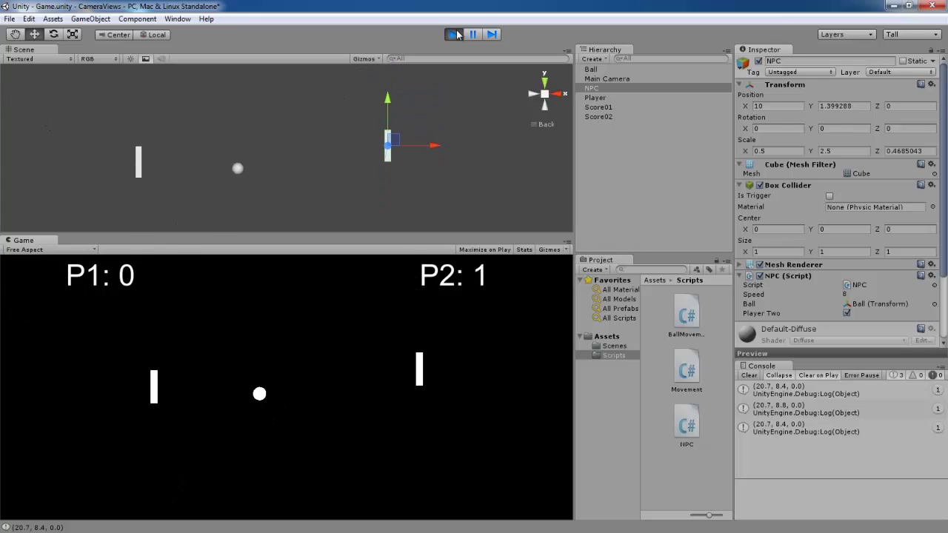
{"action": "left_click", "coordinate": [454, 34]}
Step: Raise the NPC paddle's Speed to 15, test-run it, and clear the Console
{"action": "left_click", "coordinate": [867, 294]}
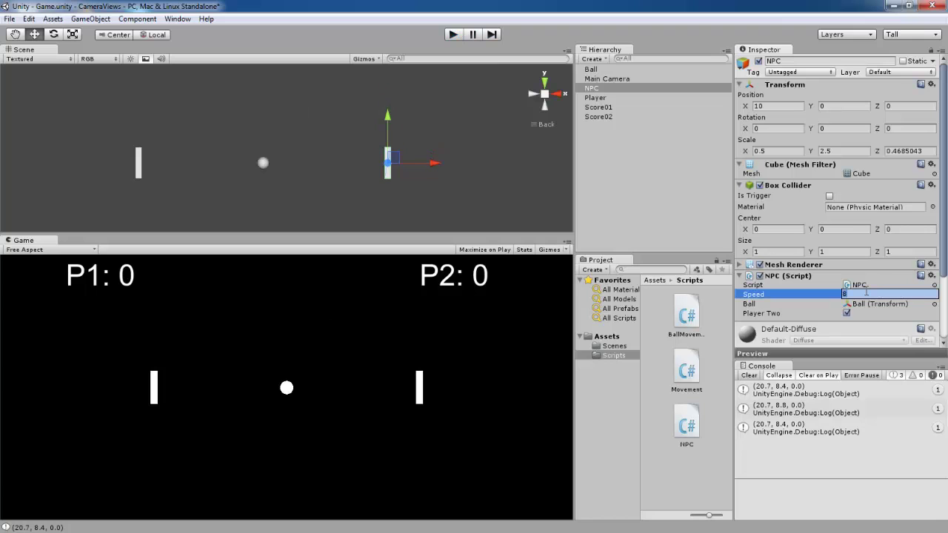
{"action": "type", "text": "15"}
{"action": "key", "text": "Return"}
{"action": "left_click", "coordinate": [454, 35]}
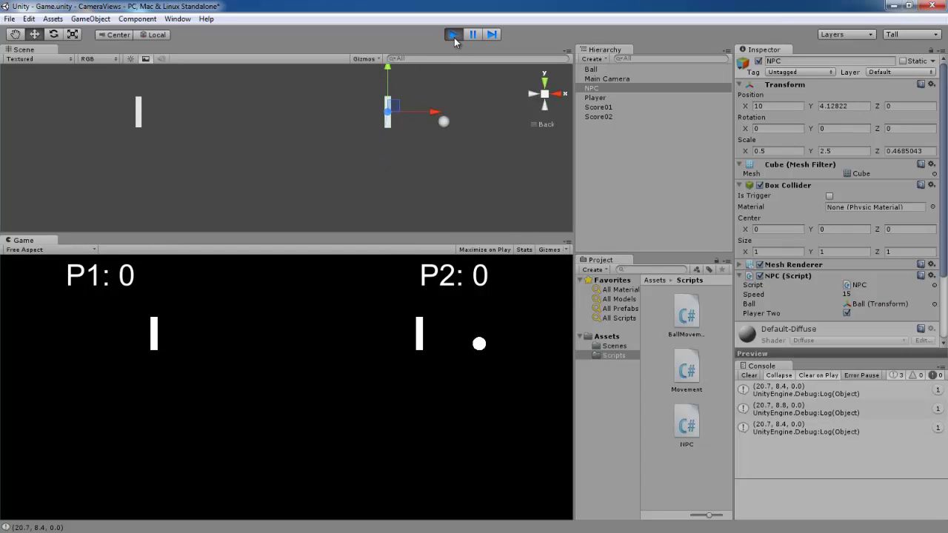
{"action": "left_click", "coordinate": [455, 37]}
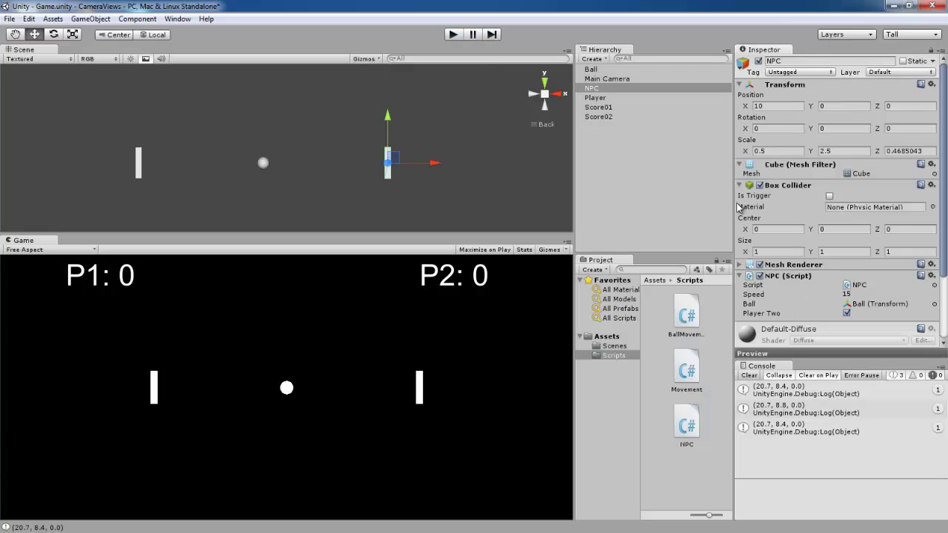
{"action": "left_click", "coordinate": [750, 376]}
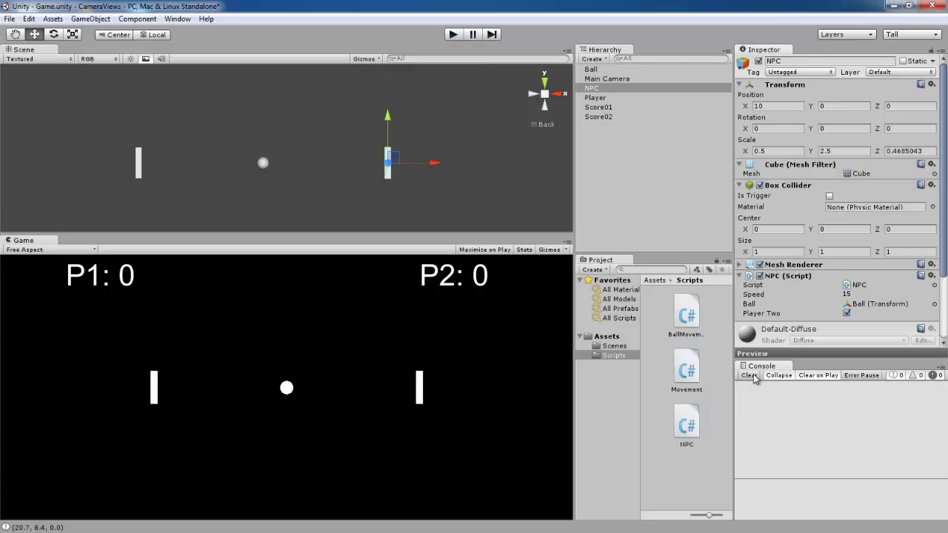
Step: In the project's Input settings, set the axes Size to 17, then back to 15
{"action": "left_click", "coordinate": [28, 19]}
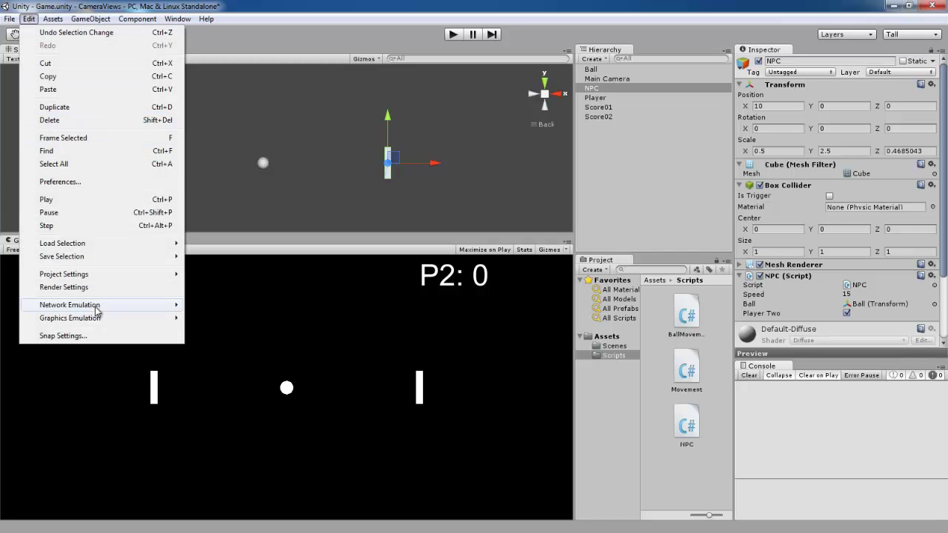
{"action": "mouse_move", "coordinate": [87, 277]}
{"action": "left_click", "coordinate": [271, 272]}
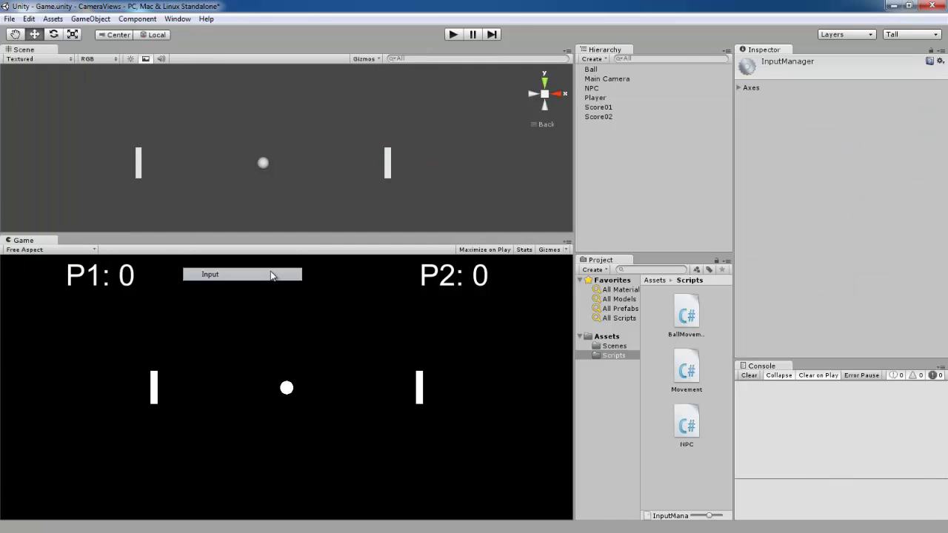
{"action": "left_click", "coordinate": [740, 89]}
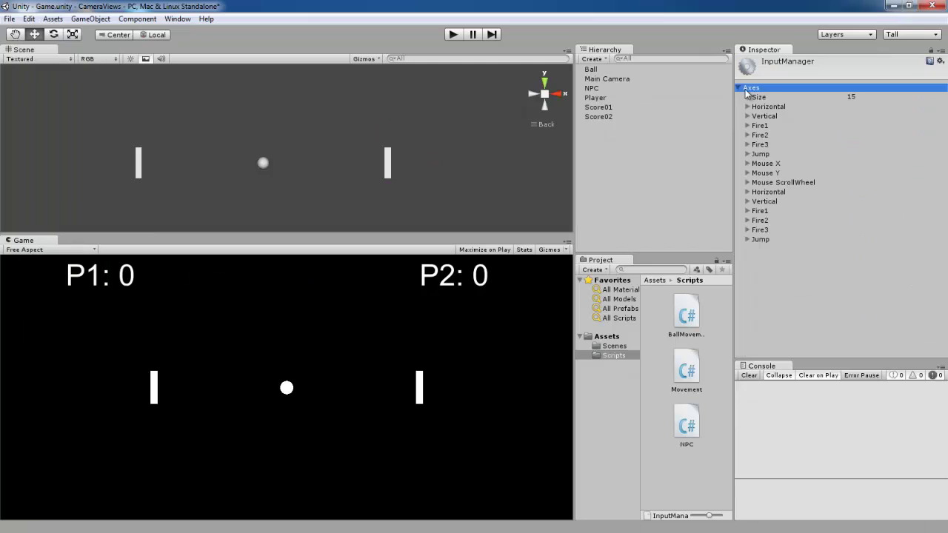
{"action": "left_click", "coordinate": [862, 96]}
{"action": "type", "text": "17"}
{"action": "key", "text": "Return"}
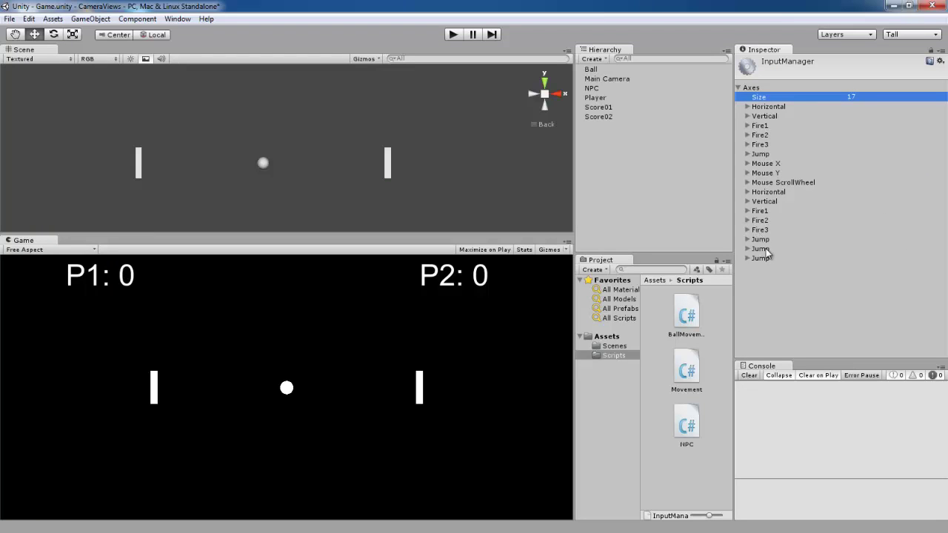
{"action": "left_click", "coordinate": [859, 97]}
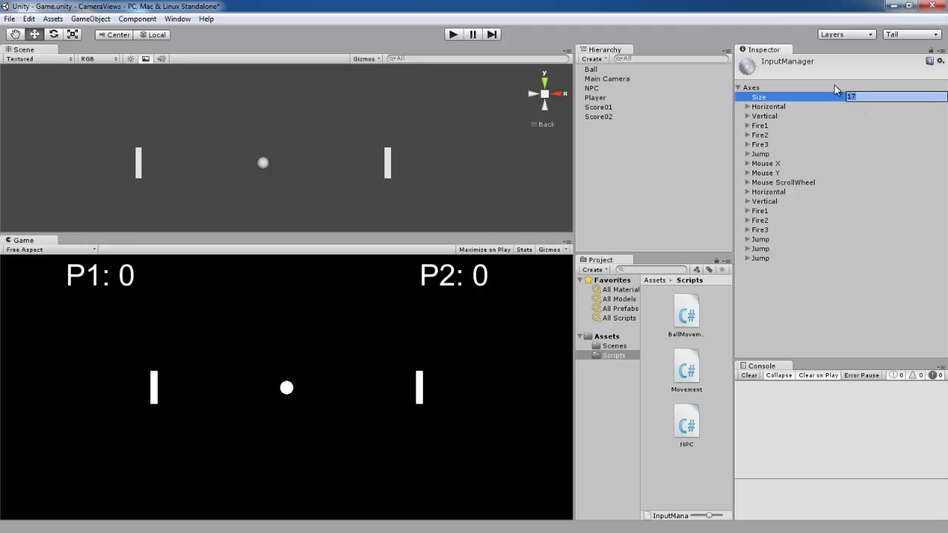
{"action": "type", "text": "15"}
{"action": "key", "text": "Return"}
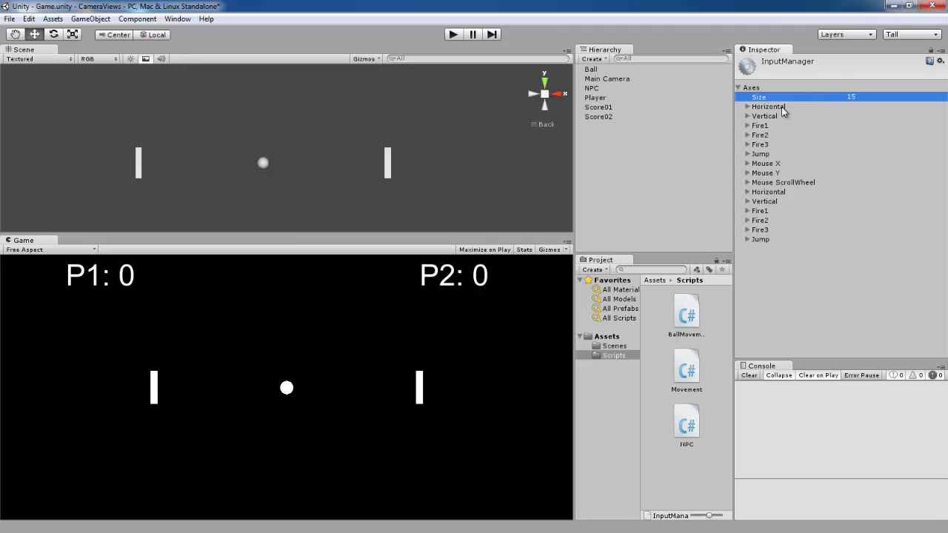
Step: Duplicate the Vertical axis twice with Ctrl+D
{"action": "left_click", "coordinate": [768, 120]}
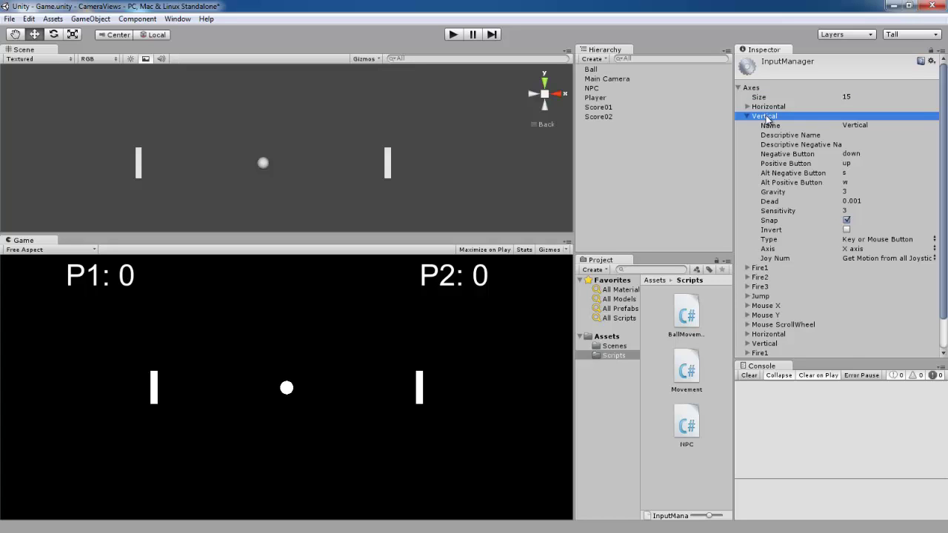
{"action": "key", "text": "ctrl+d"}
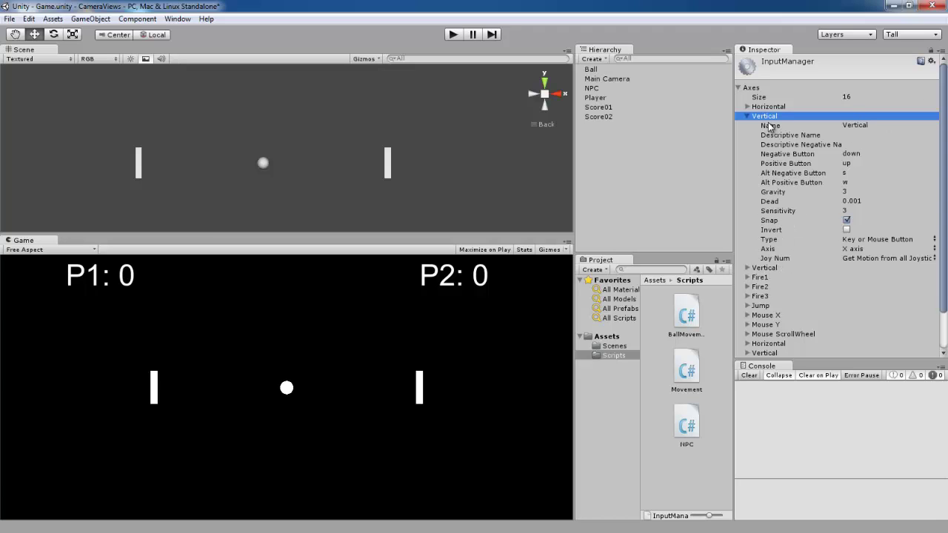
{"action": "key", "text": "ctrl+d"}
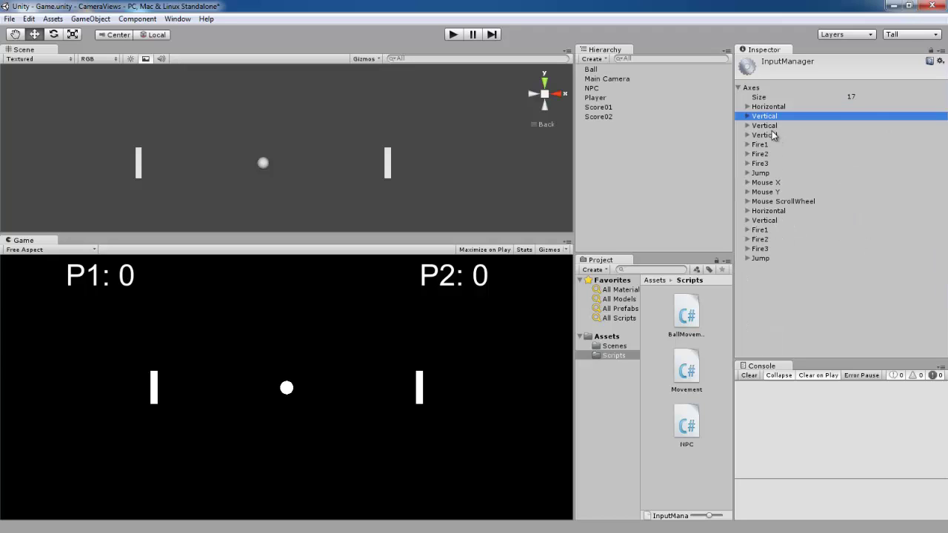
{"action": "left_click", "coordinate": [777, 126]}
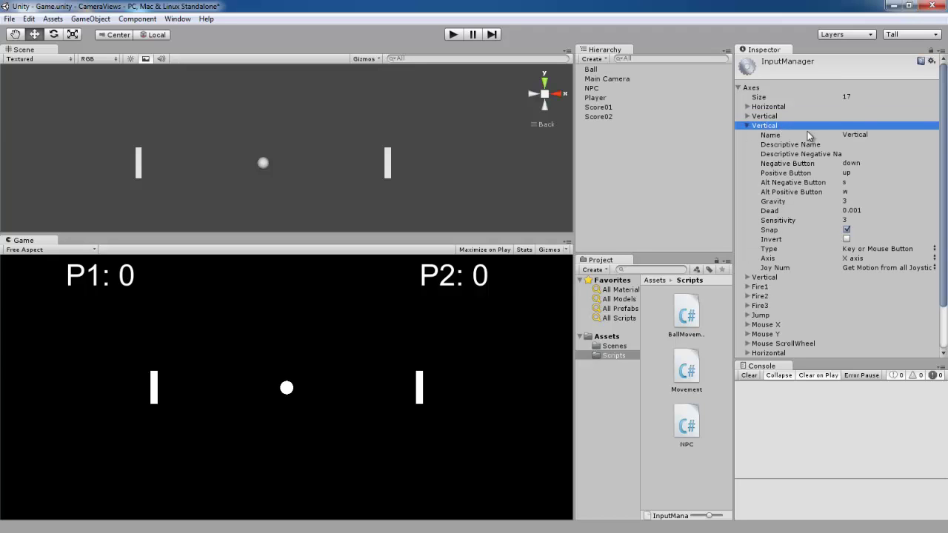
Step: Rename the first Vertical copy to PONE
{"action": "left_click", "coordinate": [871, 135]}
{"action": "type", "text": "P"}
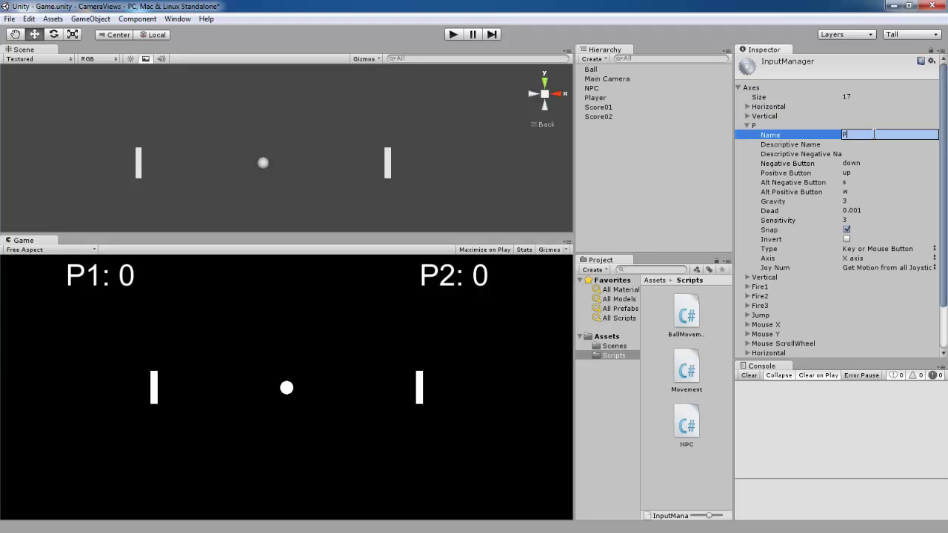
{"action": "type", "text": "NO"}
{"action": "key", "text": "BackSpace"}
{"action": "key", "text": "BackSpace"}
{"action": "type", "text": "ONE"}
Step: Give PONE negative button s and positive button w, and clear both alt buttons
{"action": "left_click", "coordinate": [857, 165]}
{"action": "type", "text": "s"}
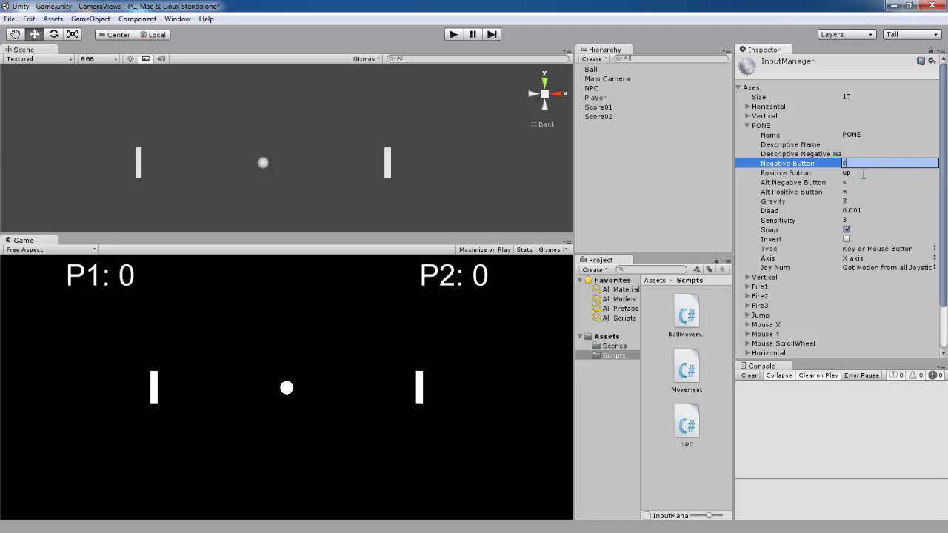
{"action": "left_click", "coordinate": [865, 173]}
{"action": "type", "text": "w"}
{"action": "left_click", "coordinate": [852, 182]}
{"action": "key", "text": "BackSpace"}
{"action": "left_click", "coordinate": [851, 191]}
{"action": "key", "text": "BackSpace"}
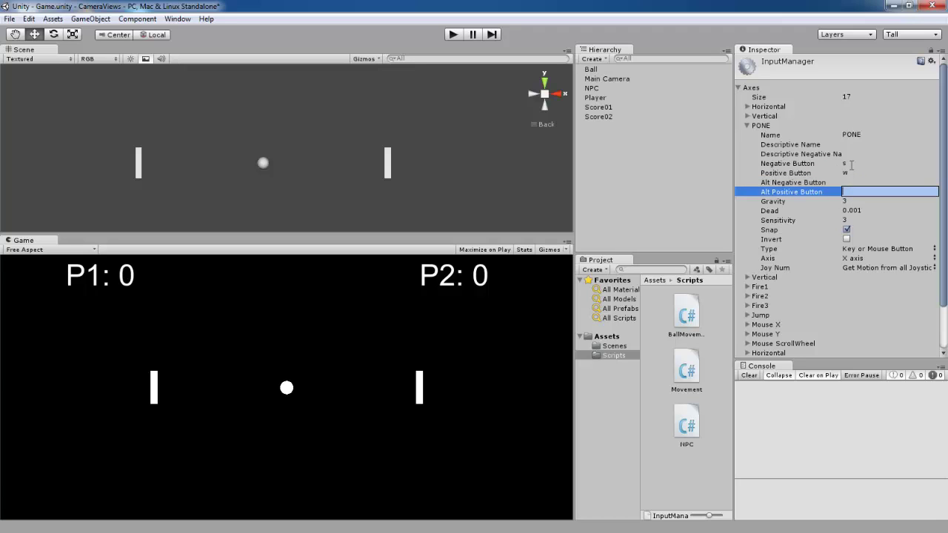
{"action": "left_click", "coordinate": [762, 127]}
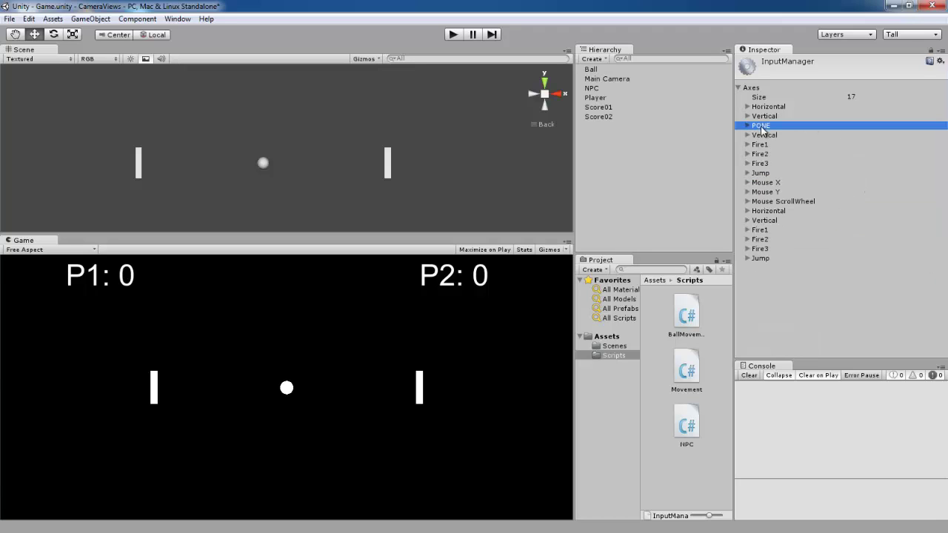
Step: Keep PTWO on down/up and clear its alt negative and alt positive buttons
{"action": "left_click", "coordinate": [774, 137]}
{"action": "left_click", "coordinate": [773, 136]}
{"action": "type", "text": "PTWO"}
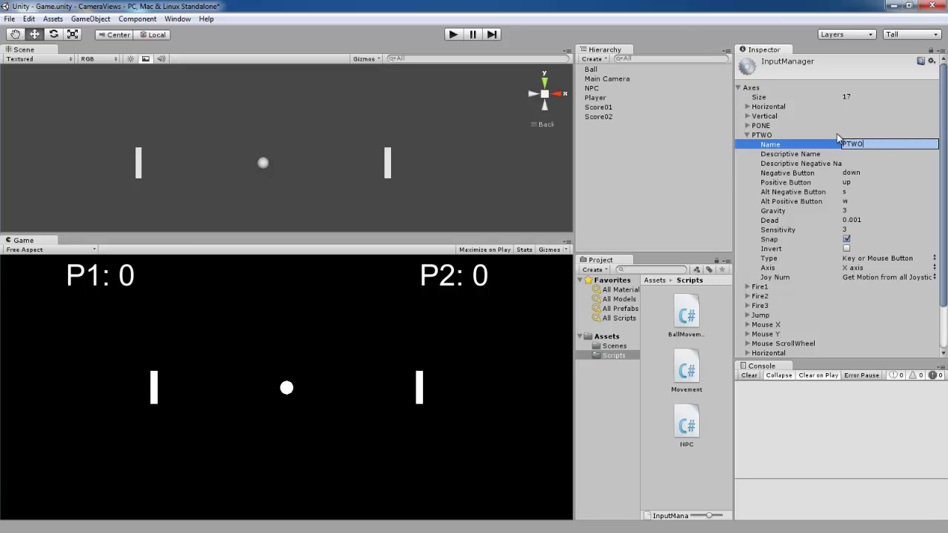
{"action": "left_click", "coordinate": [853, 172]}
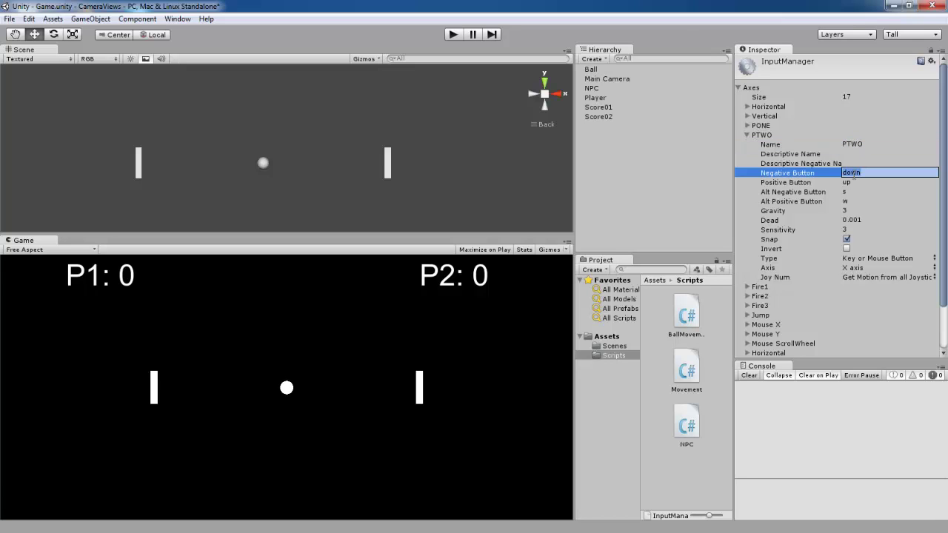
{"action": "left_click", "coordinate": [856, 192]}
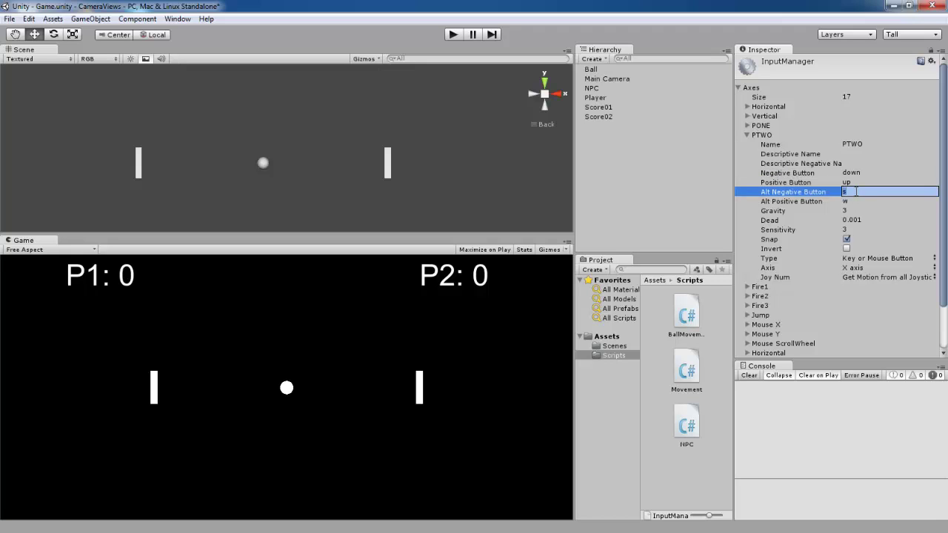
{"action": "left_click", "coordinate": [857, 200]}
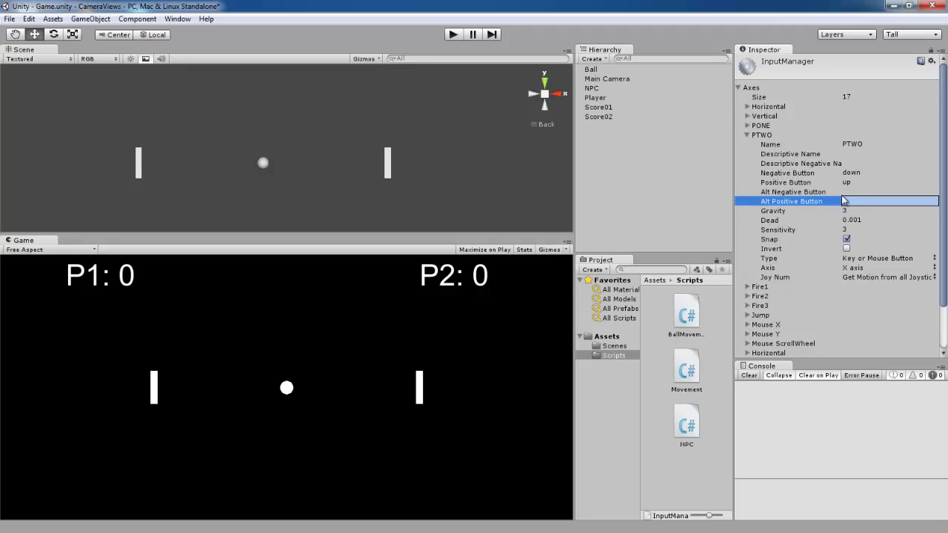
{"action": "left_click", "coordinate": [763, 136]}
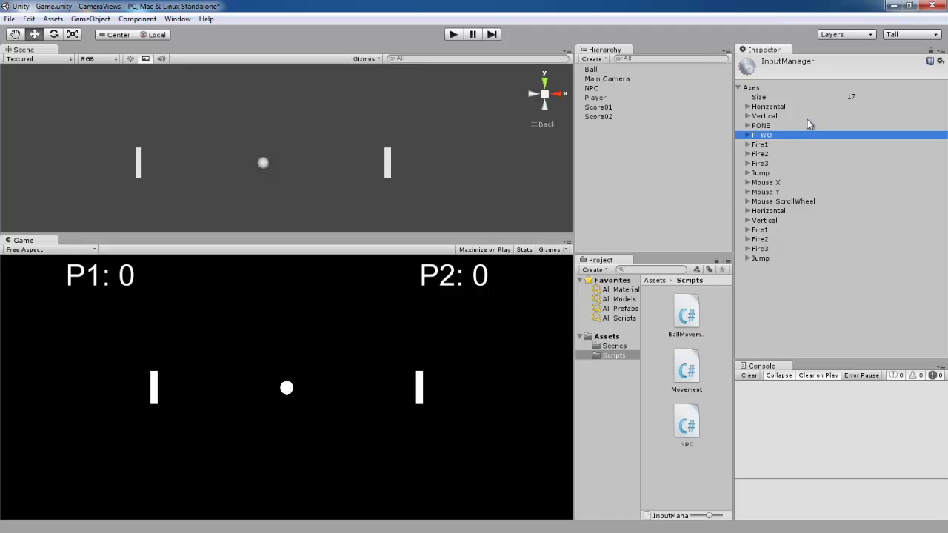
Step: In NPC.cs, change the GetAxis name from "Vertical" to "PTWO"
{"action": "key", "text": "alt+Tab"}
{"action": "key", "text": "alt+Tab"}
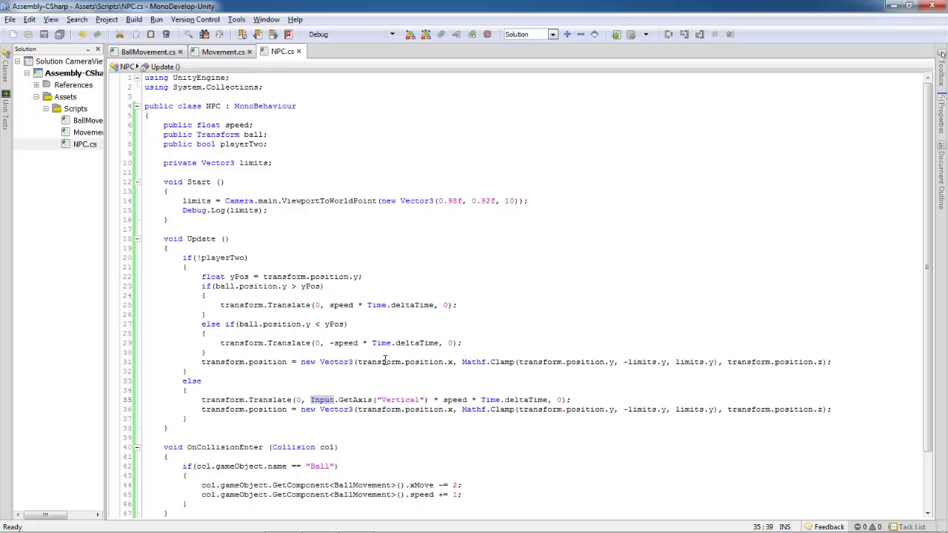
{"action": "left_click", "coordinate": [428, 400]}
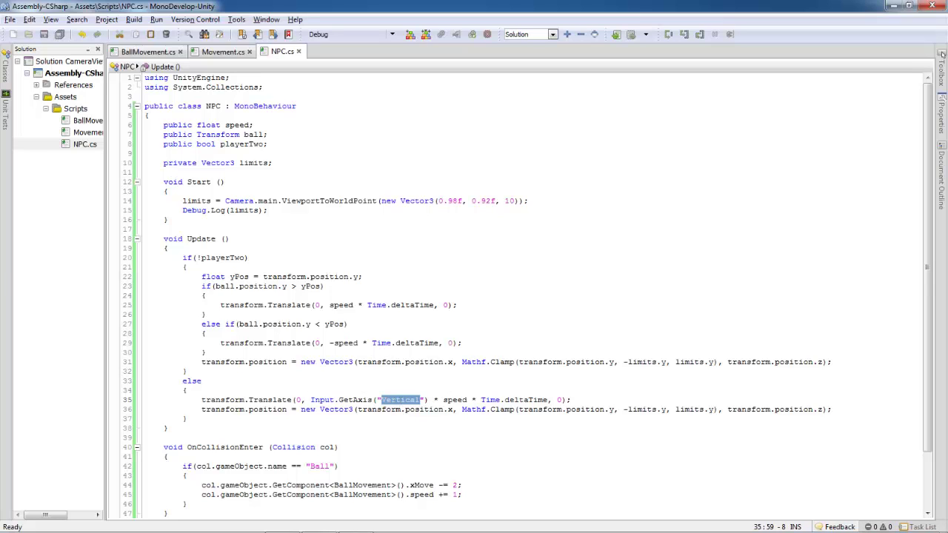
{"action": "type", "text": "PTWO"}
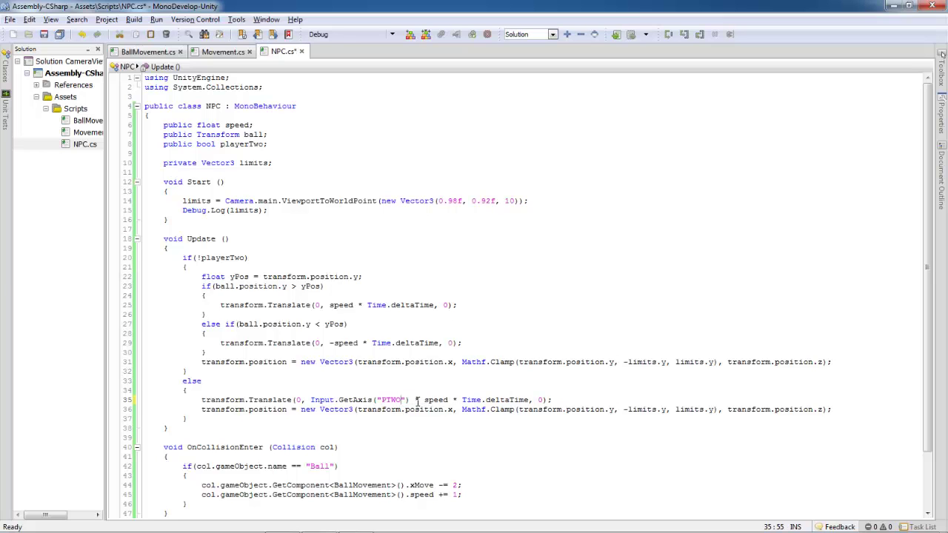
Step: In Movement.cs, change the GetAxis name to "PONE", then return to Unity
{"action": "left_click", "coordinate": [217, 52]}
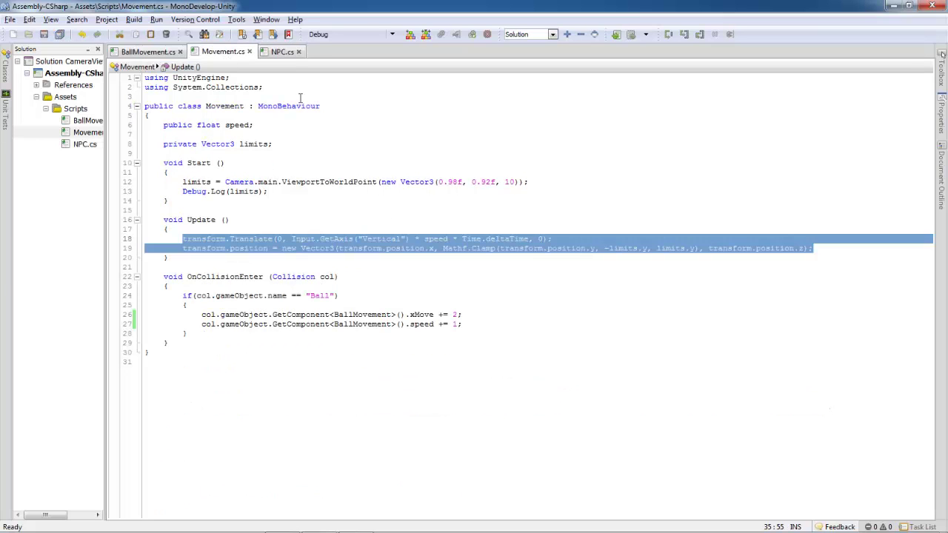
{"action": "left_click", "coordinate": [391, 226]}
{"action": "type", "text": "PONE"}
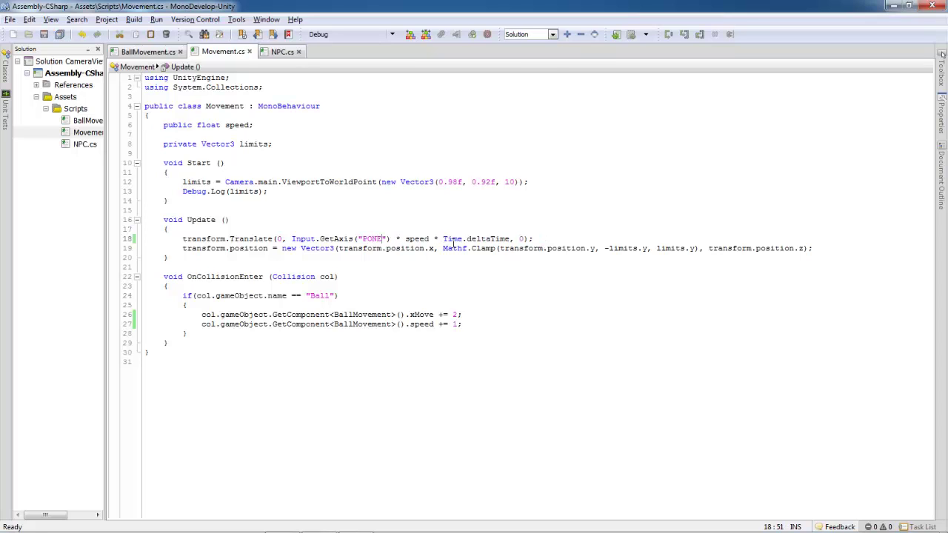
{"action": "key", "text": "alt+Tab"}
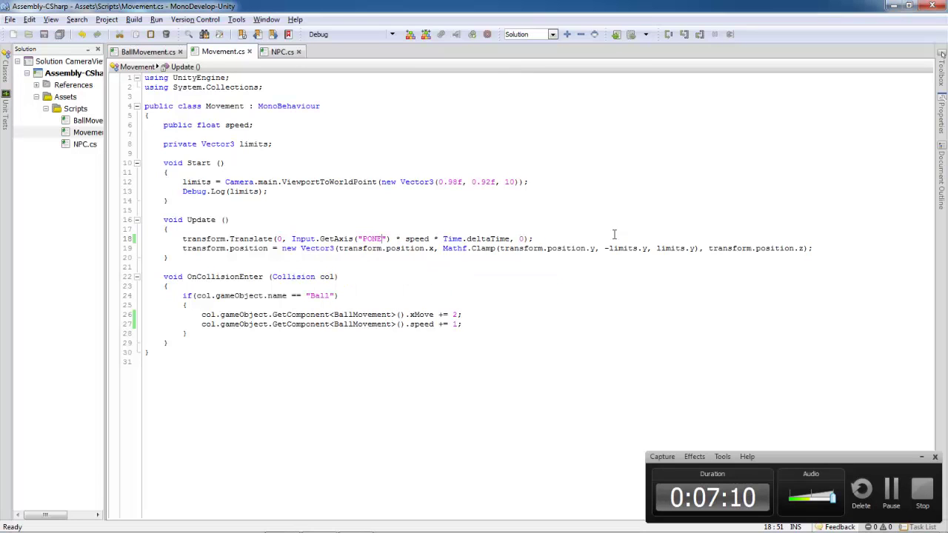
{"action": "left_click", "coordinate": [922, 458]}
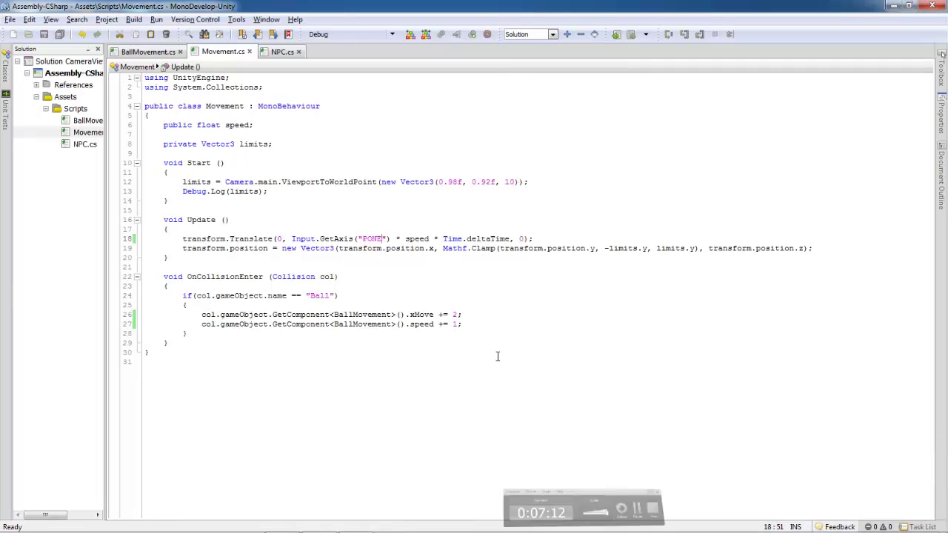
{"action": "key", "text": "alt+Tab"}
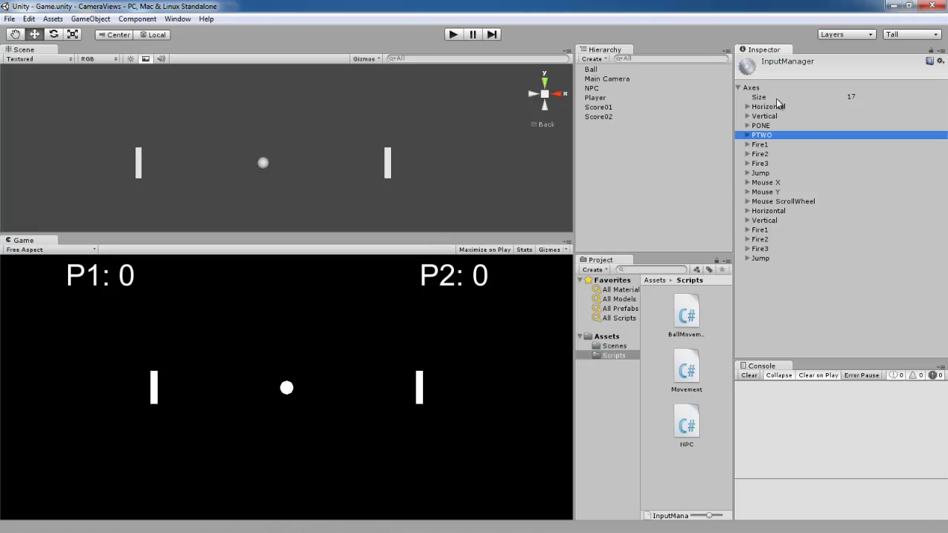
Step: Enter Play mode to test both paddles with the new PONE and PTWO controls
{"action": "left_click", "coordinate": [451, 34]}
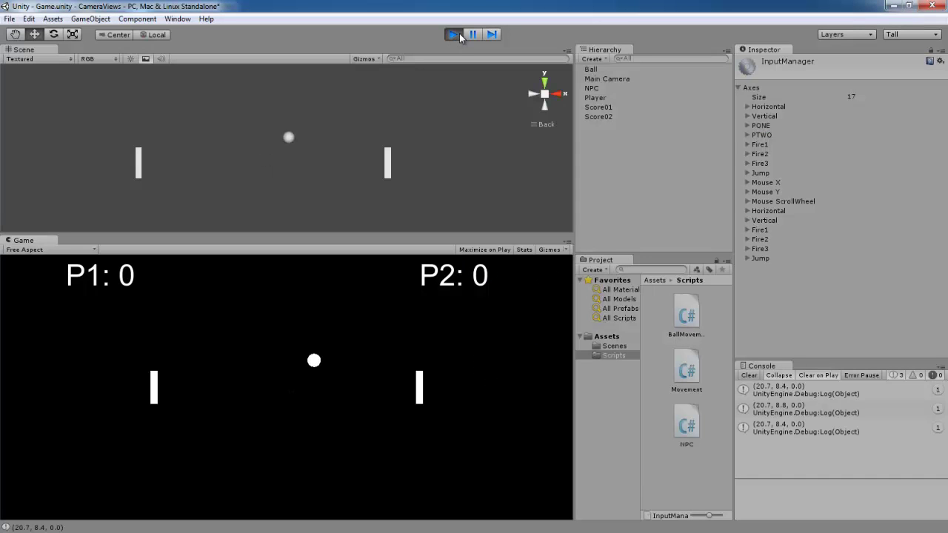